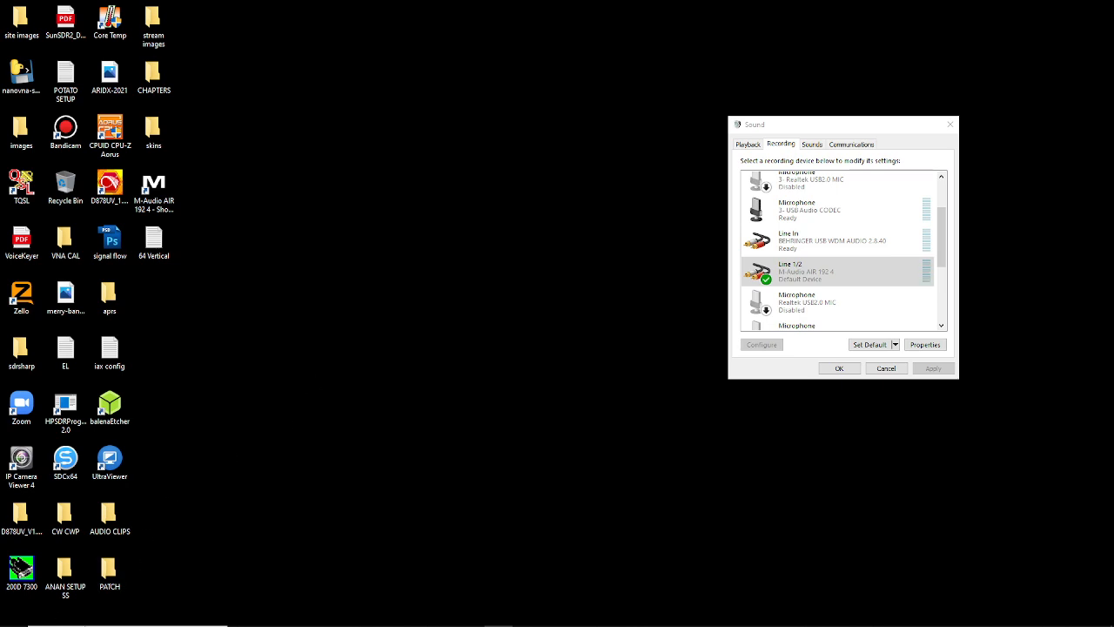
Step: Check the preferred buffer size and streaming sample rate in the M-Audio AIR 192 4 driver control panel through Control Panel's Hardware and Sound
mouse_move(54, 615)
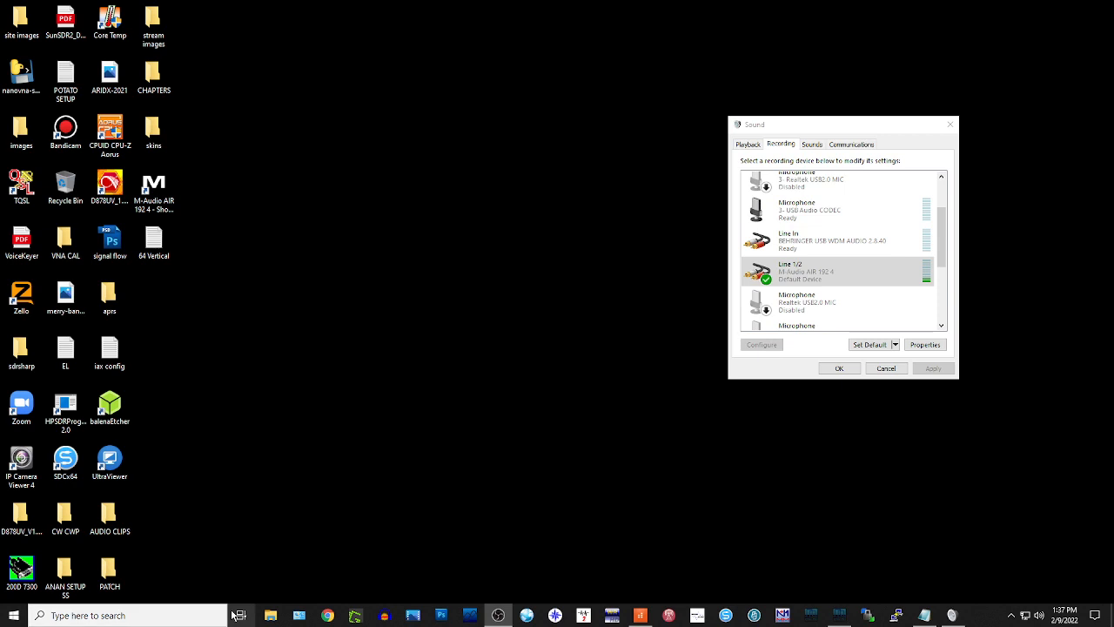
click(299, 615)
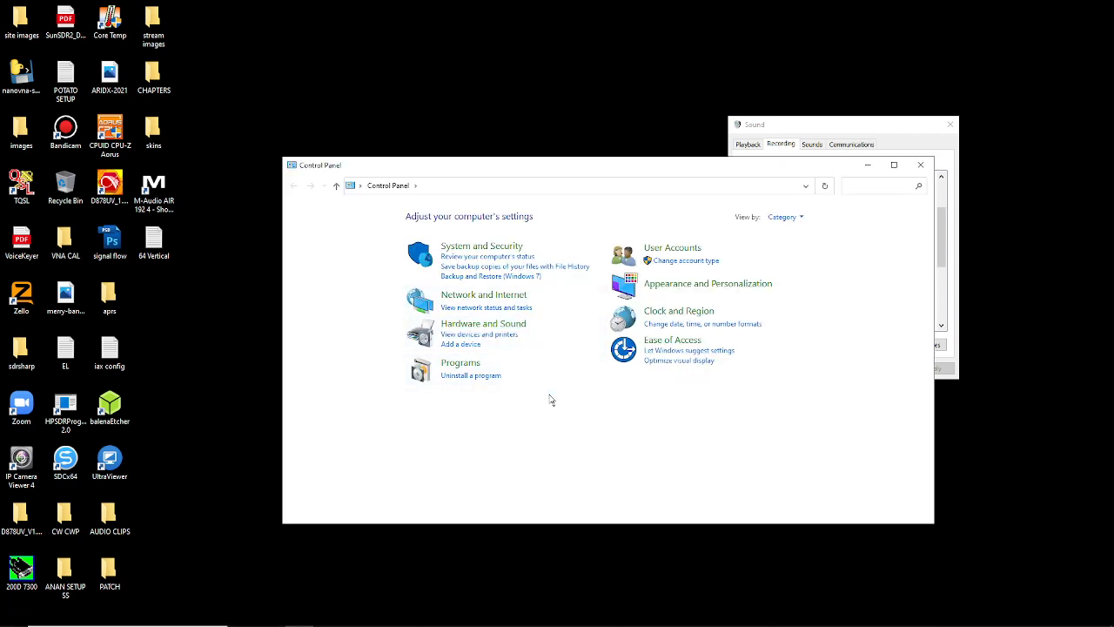
click(481, 325)
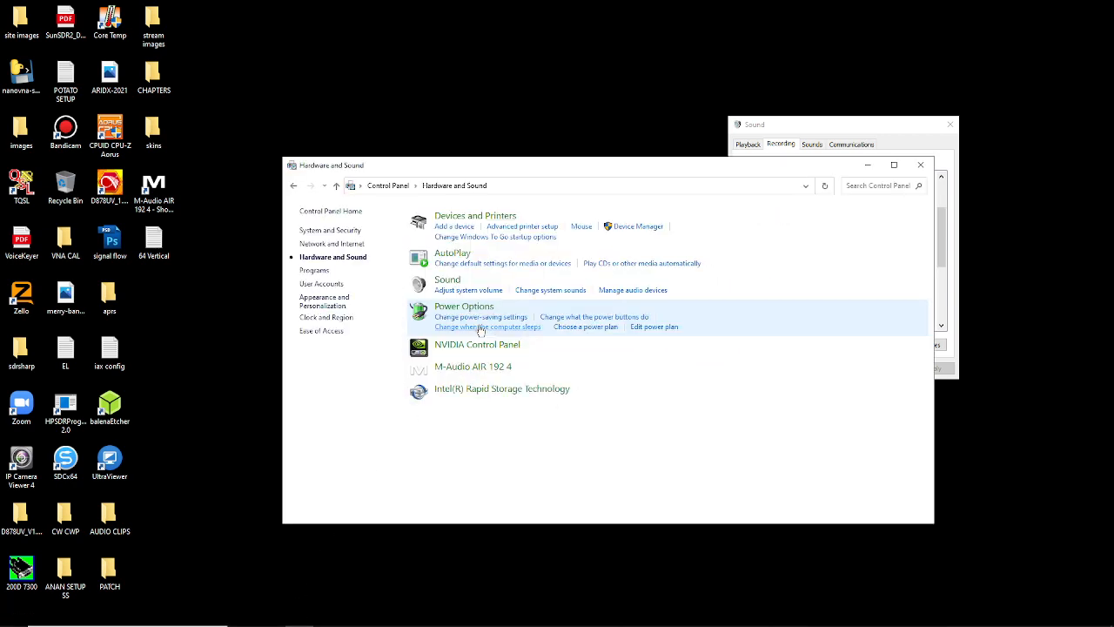
click(455, 371)
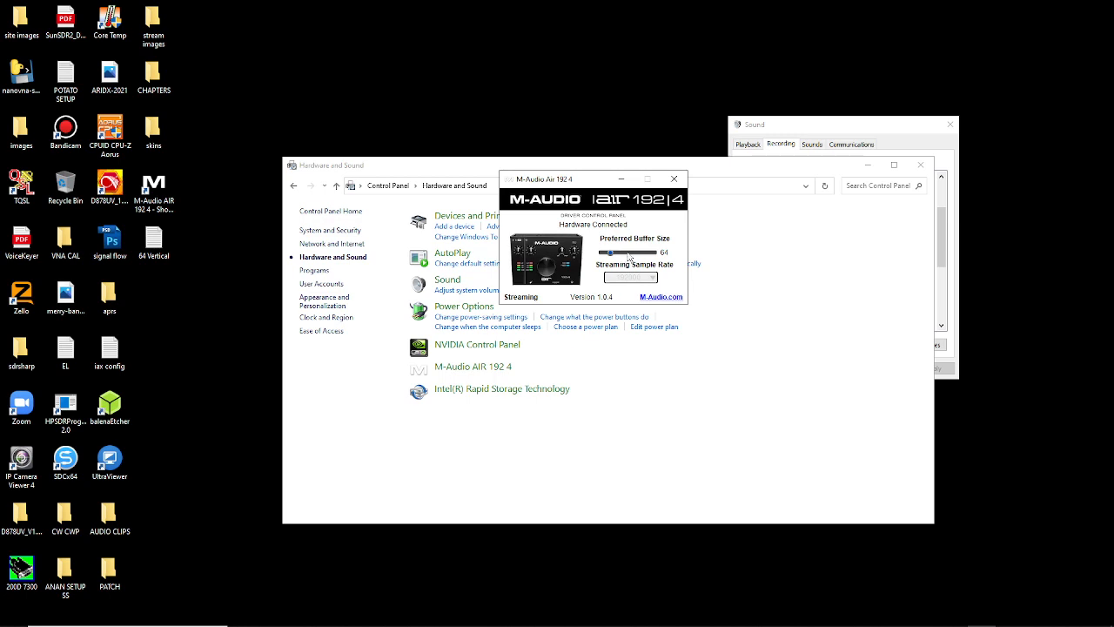
click(674, 180)
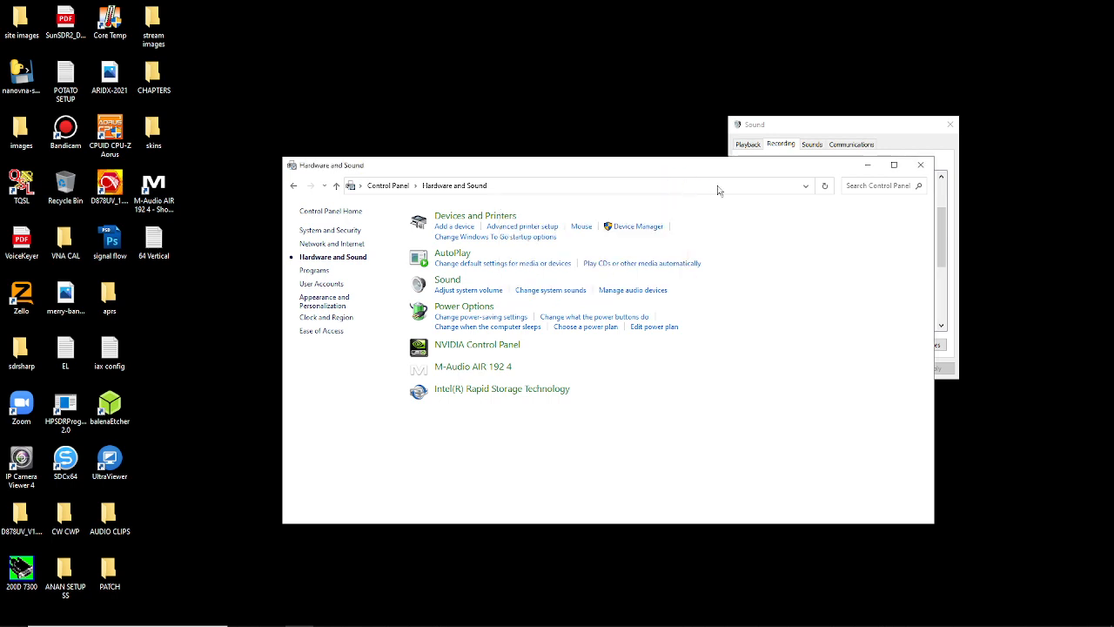
click(920, 164)
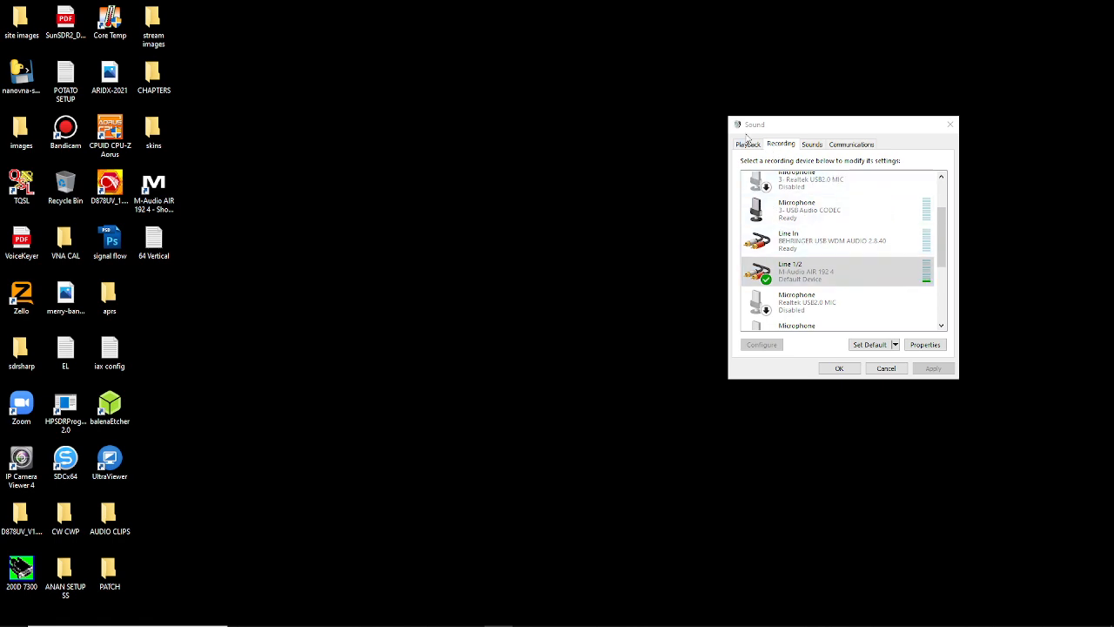
Step: Bring up the Windows Sound settings, move the window toward the screen's center, and look through the recording devices
mouse_move(971, 623)
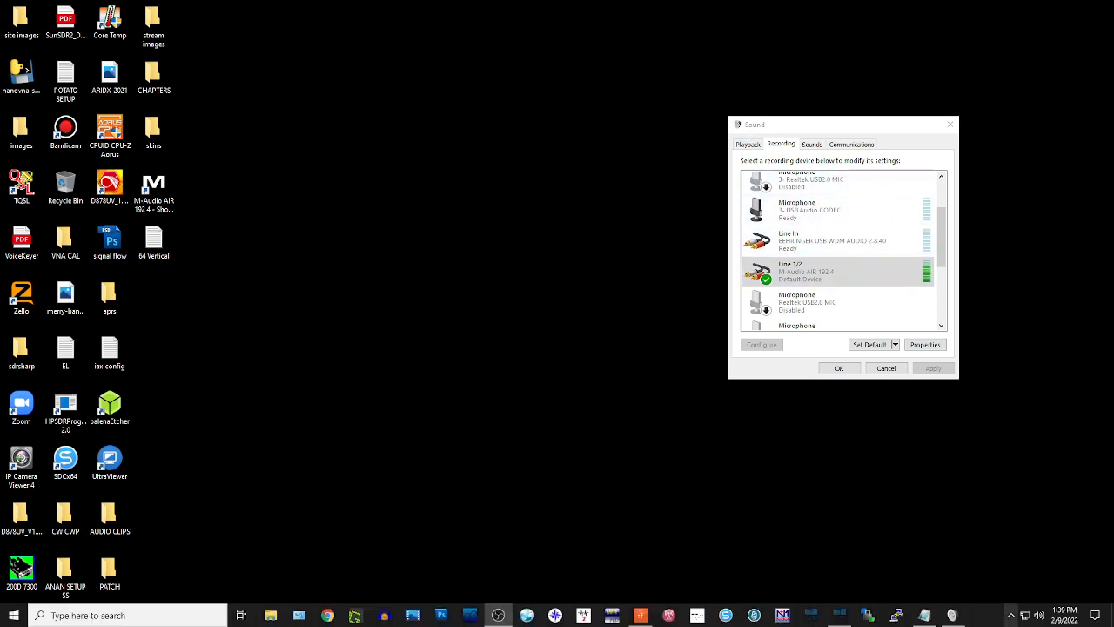
right_click(1038, 616)
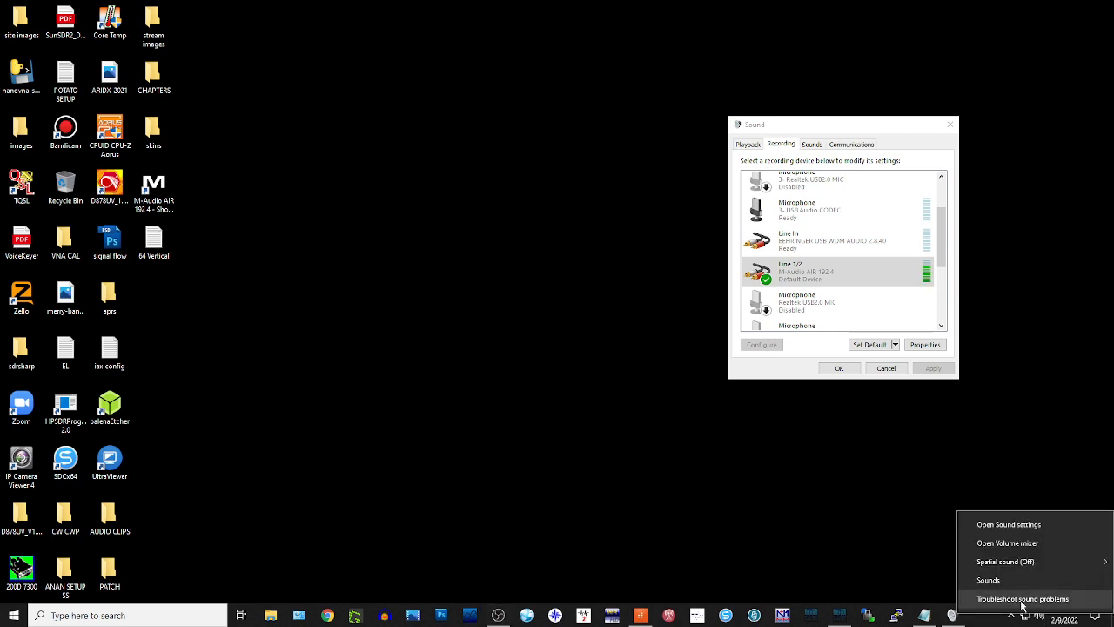
click(1000, 580)
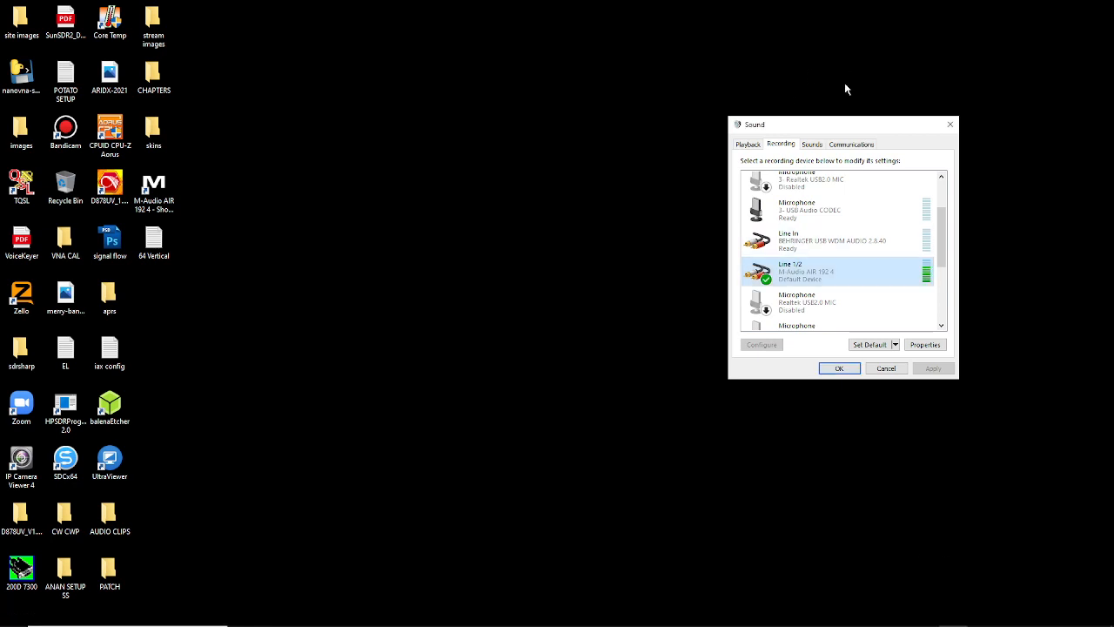
drag(833, 125, 665, 110)
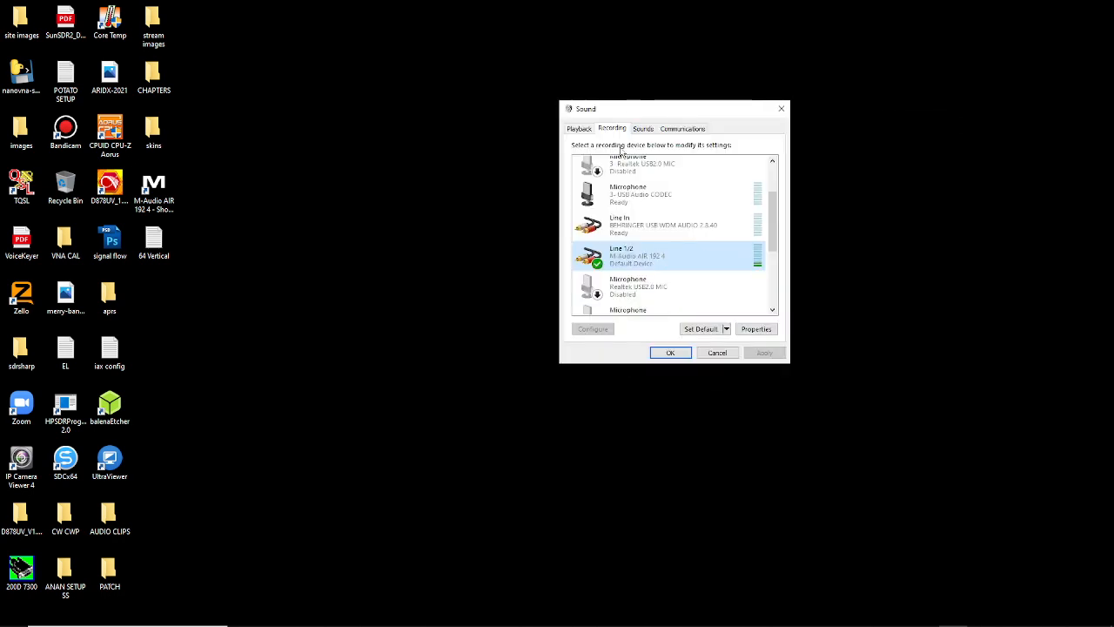
scroll(778, 224, up, 2)
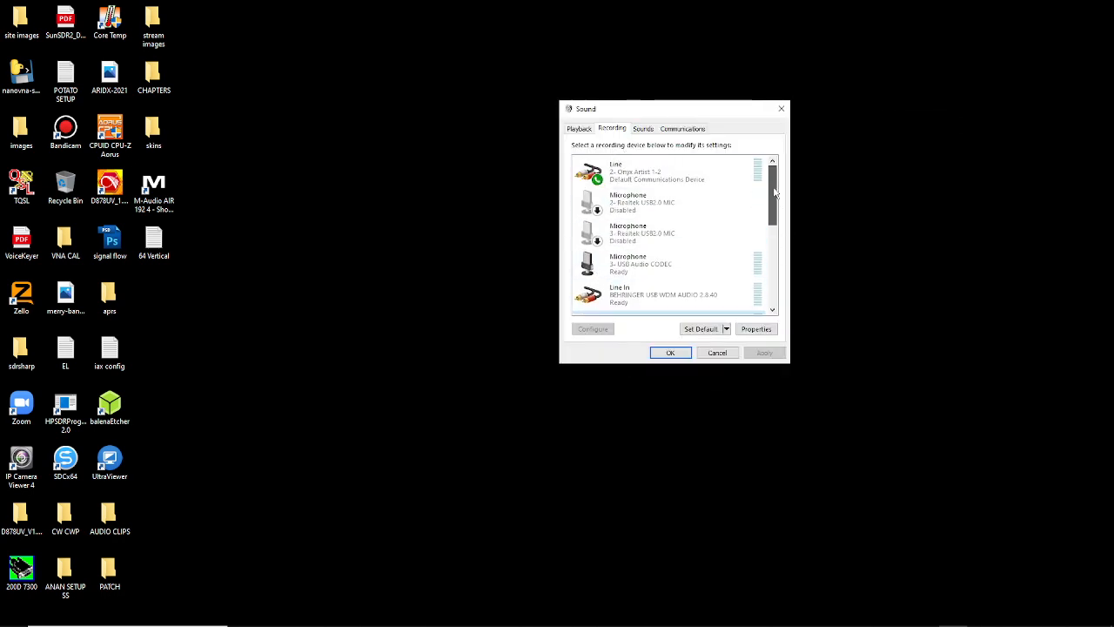
drag(775, 185, 770, 228)
Step: Find the M-Audio AIR 192 4 speakers among the playback devices and view their general properties, leaving without changes
click(579, 129)
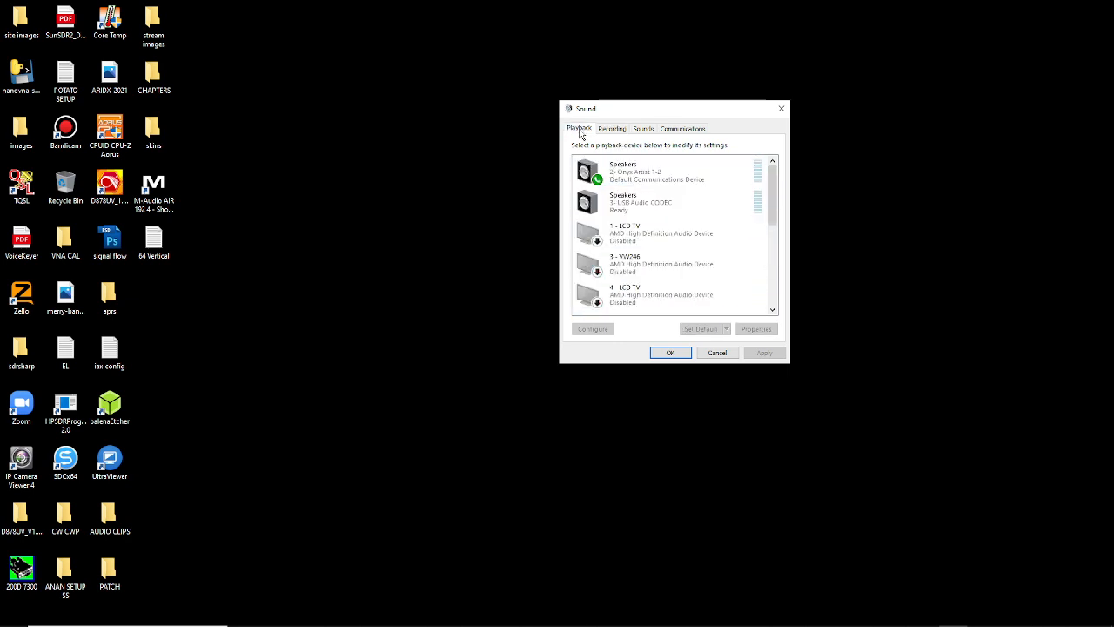
scroll(678, 254, down, 3)
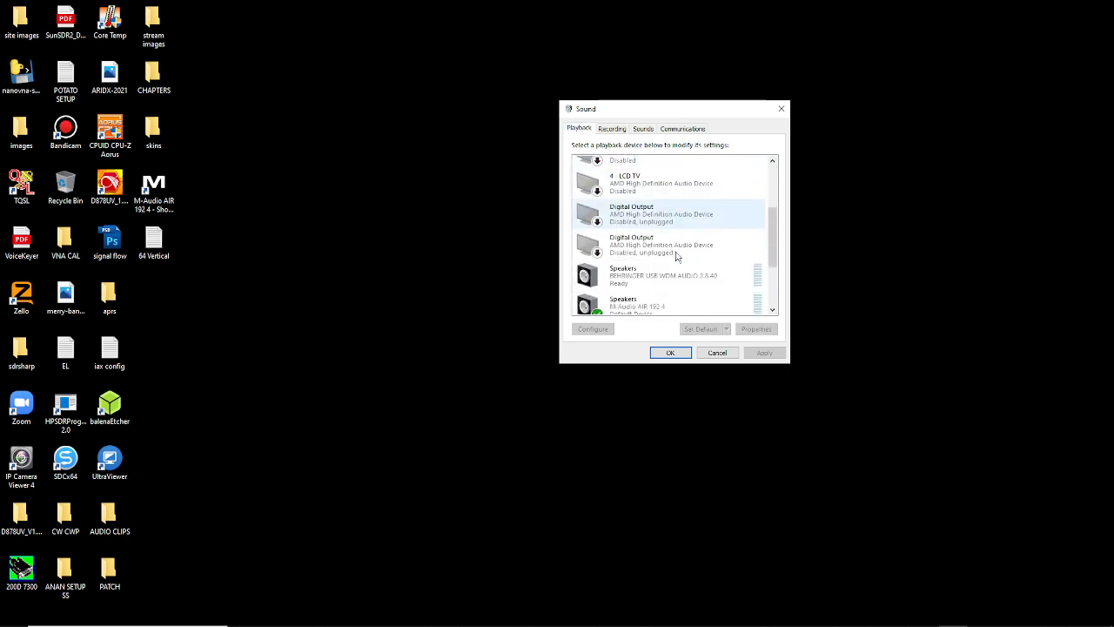
scroll(679, 252, down, 1)
click(662, 268)
right_click(661, 271)
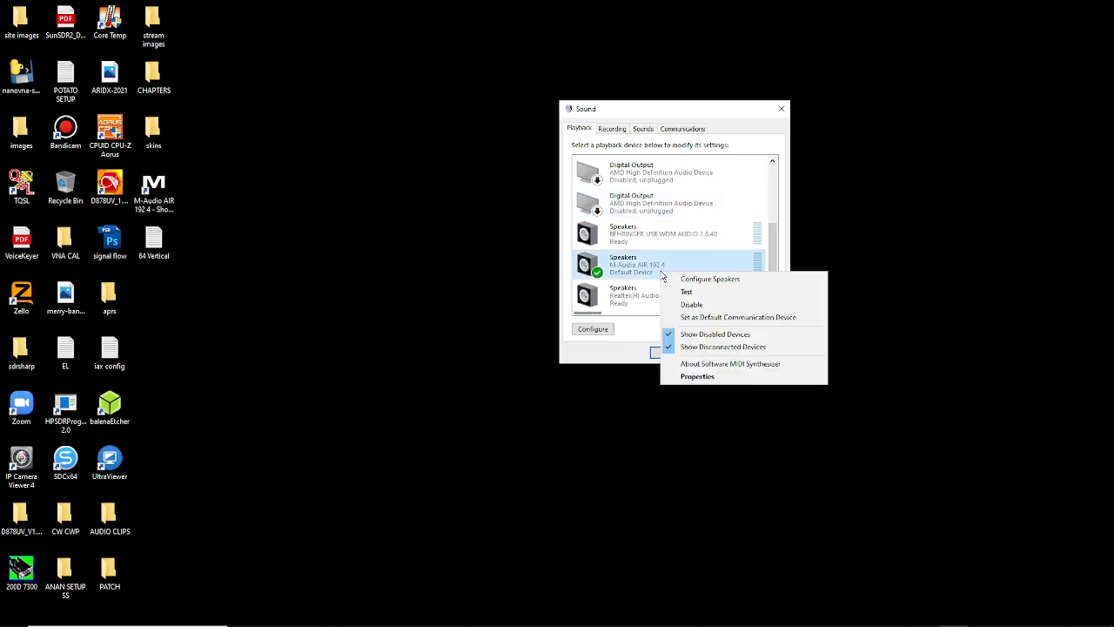
click(700, 376)
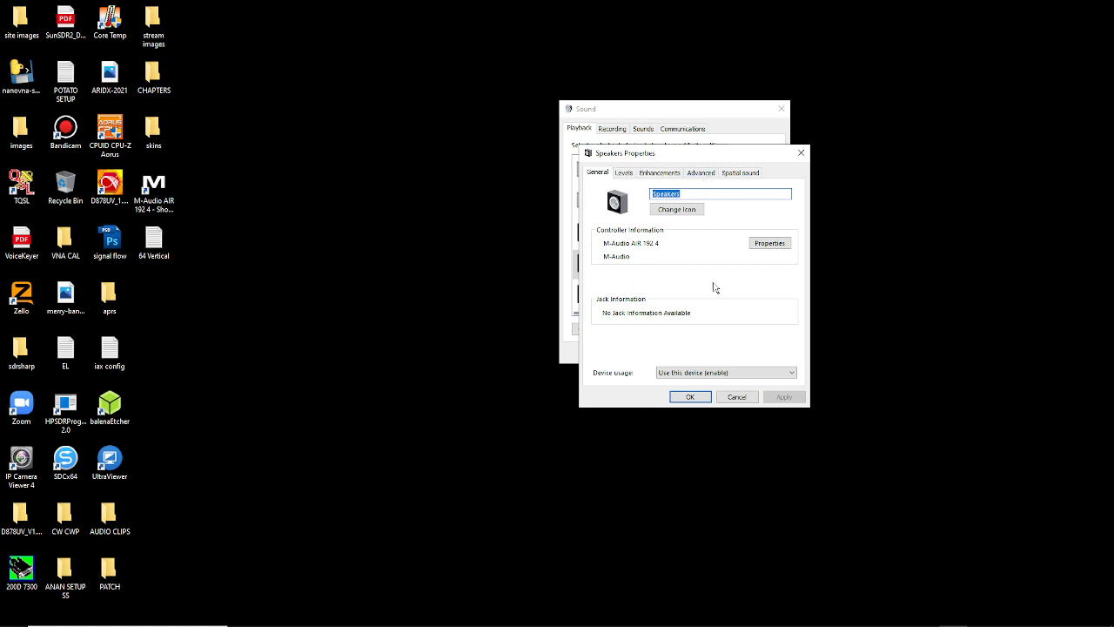
click(737, 396)
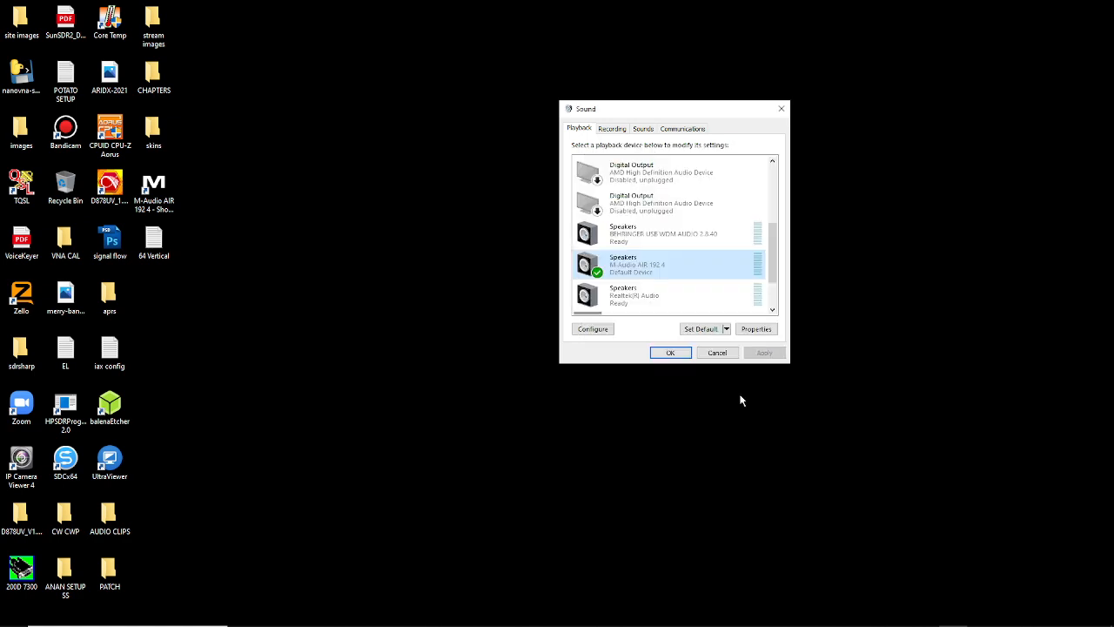
Step: Compare the M-Audio speakers' default format and exclusive mode settings with the sample rate in the M-Audio driver panel, placed beside them
right_click(642, 258)
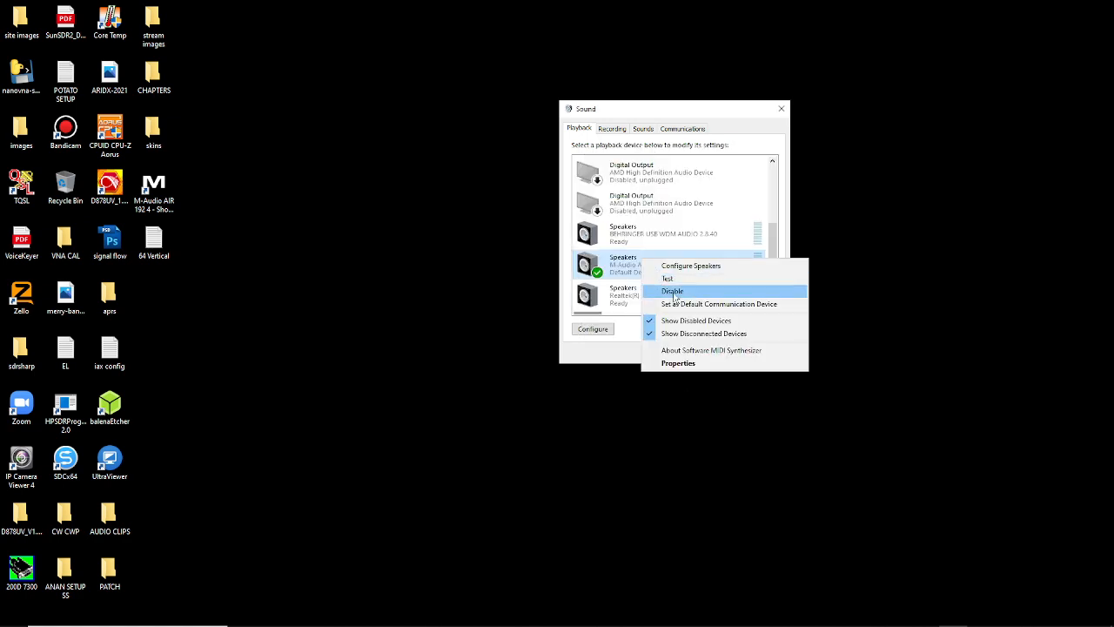
click(678, 363)
click(695, 173)
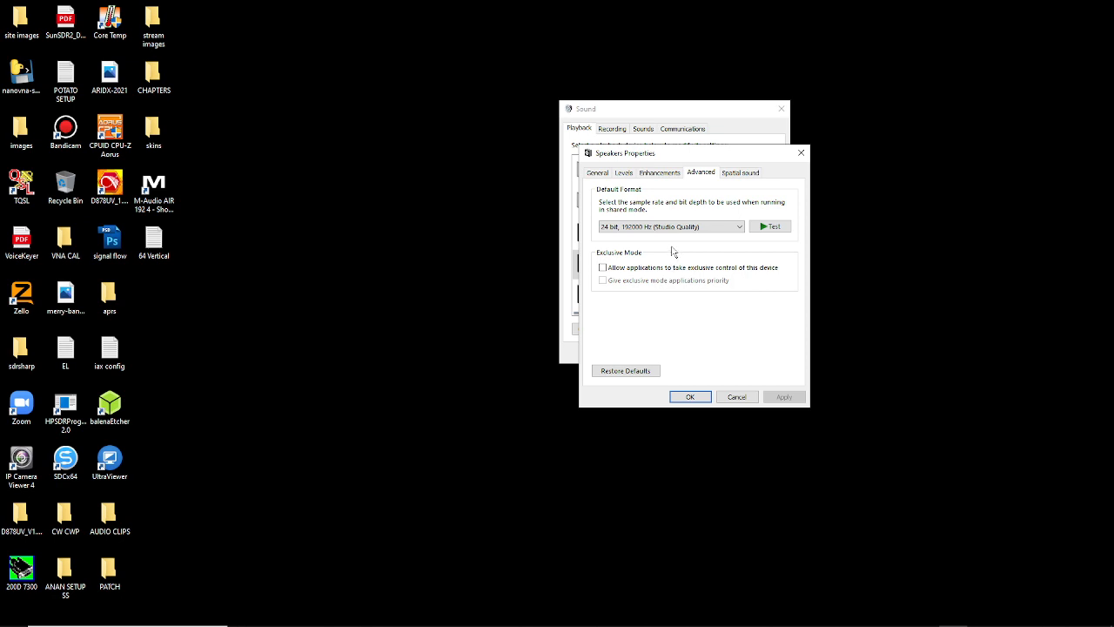
double_click(155, 197)
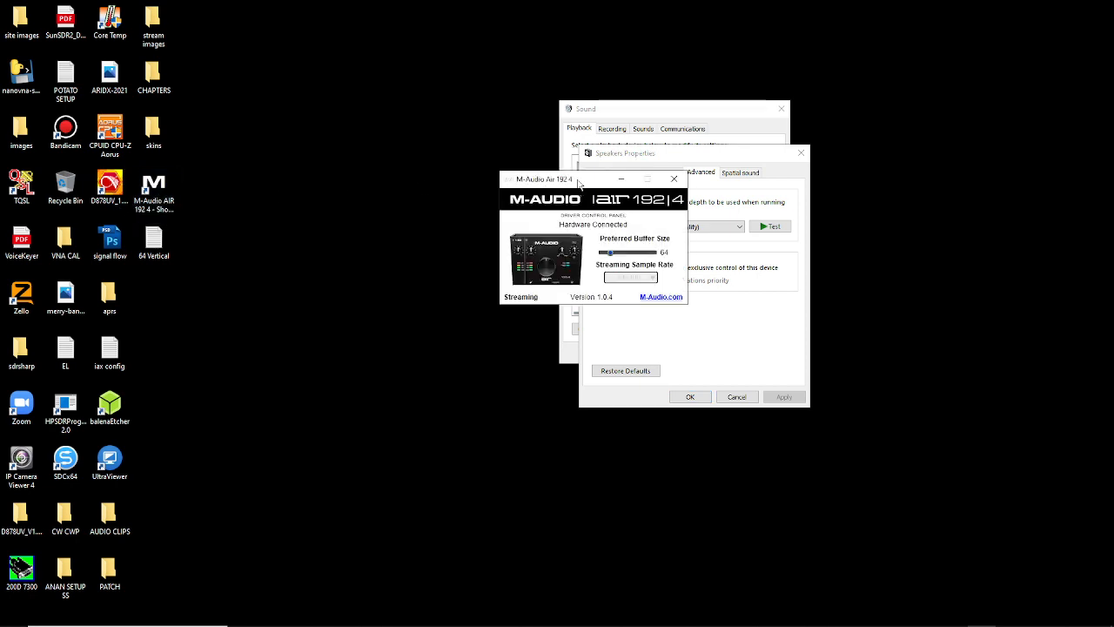
mouse_move(576, 178)
mouse_down()
mouse_move(478, 165)
mouse_move(430, 142)
mouse_up()
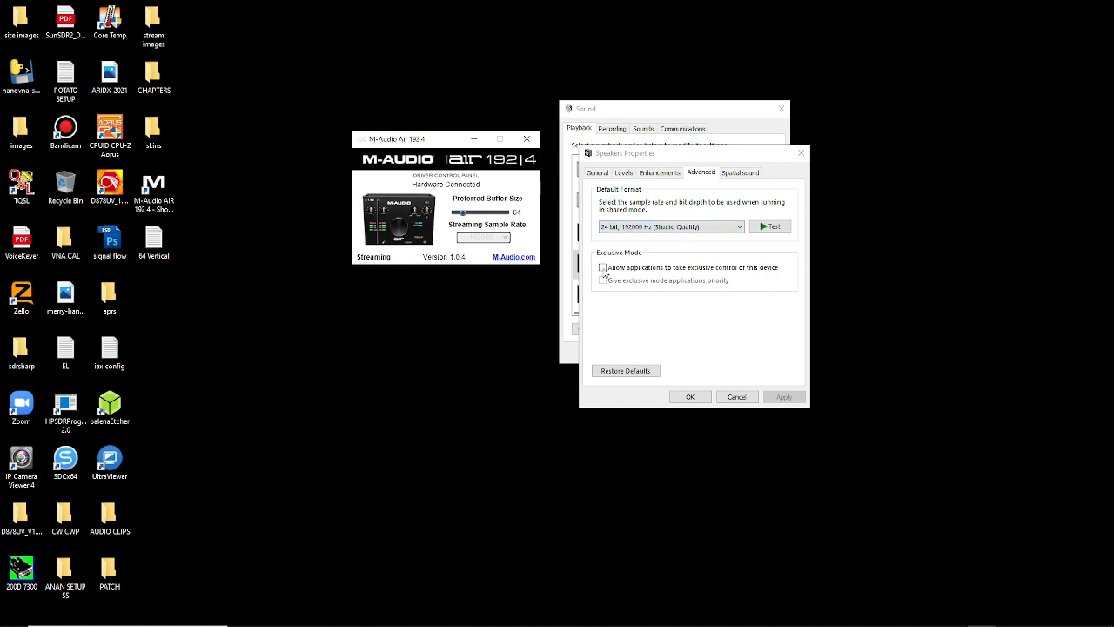
click(708, 400)
Step: Check the default format and exclusive mode settings of the M-Audio AIR 192 4 Line 1/2 recording device
click(615, 129)
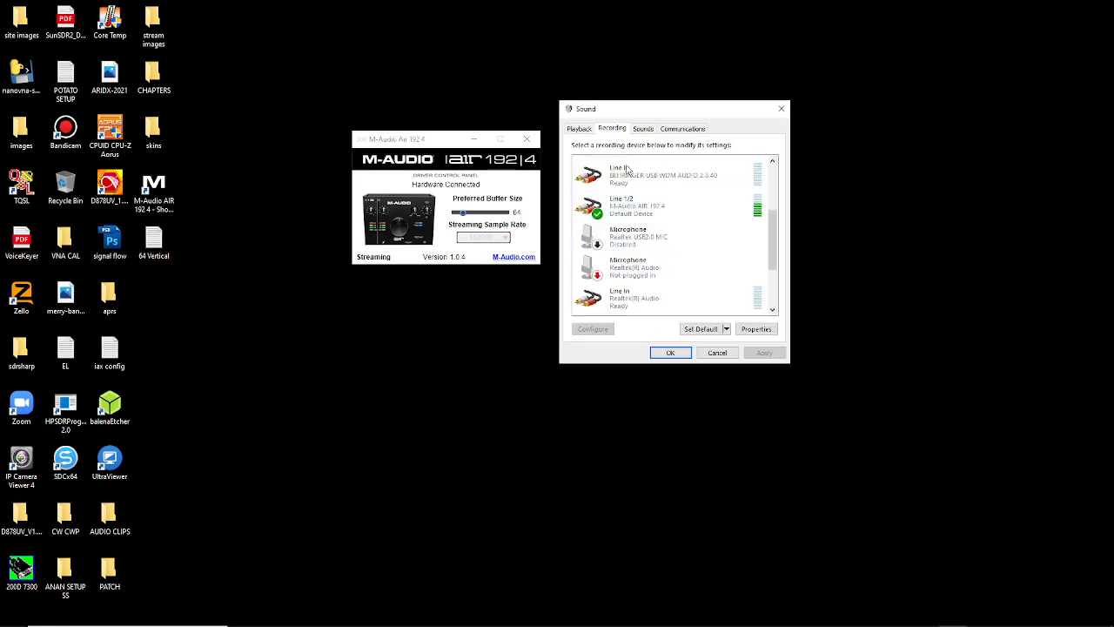
scroll(659, 260, down, 2)
scroll(659, 258, up, 2)
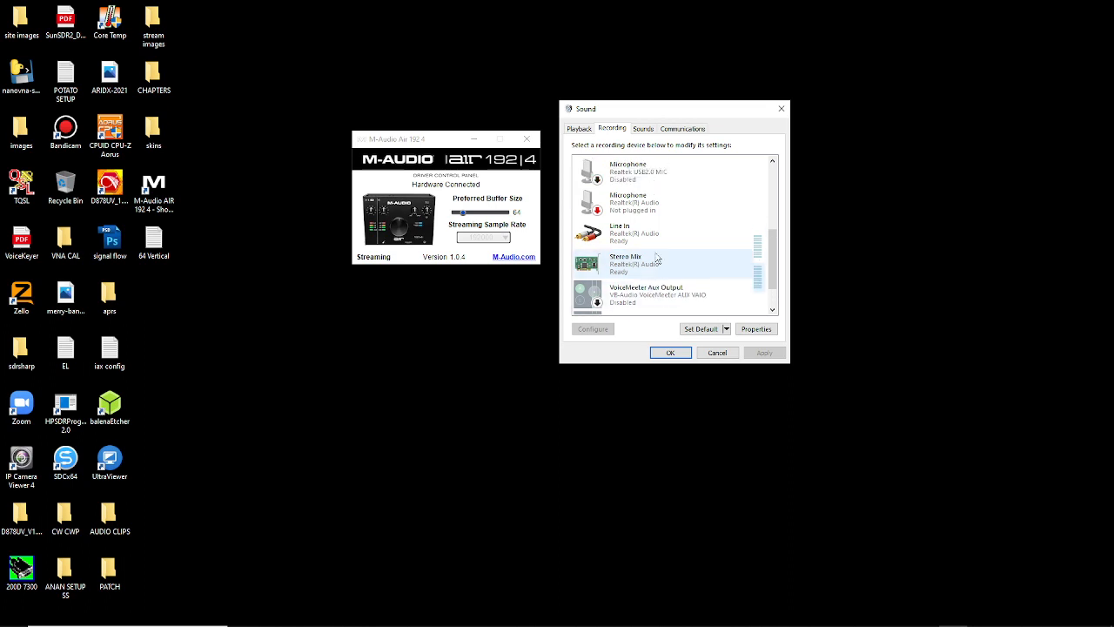
scroll(659, 256, up, 2)
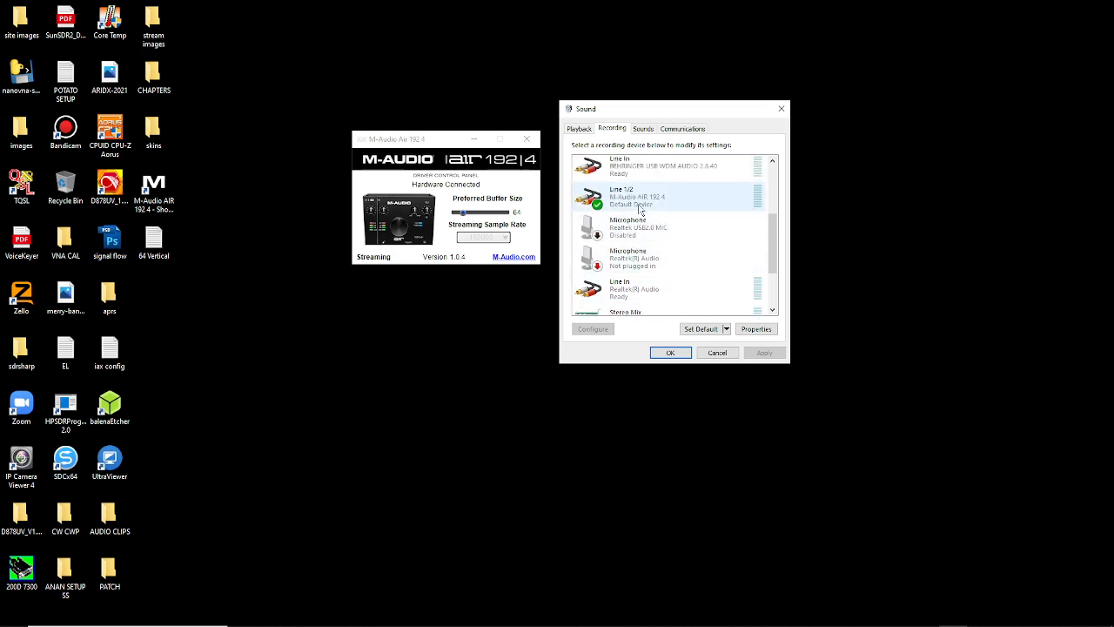
right_click(641, 209)
click(676, 271)
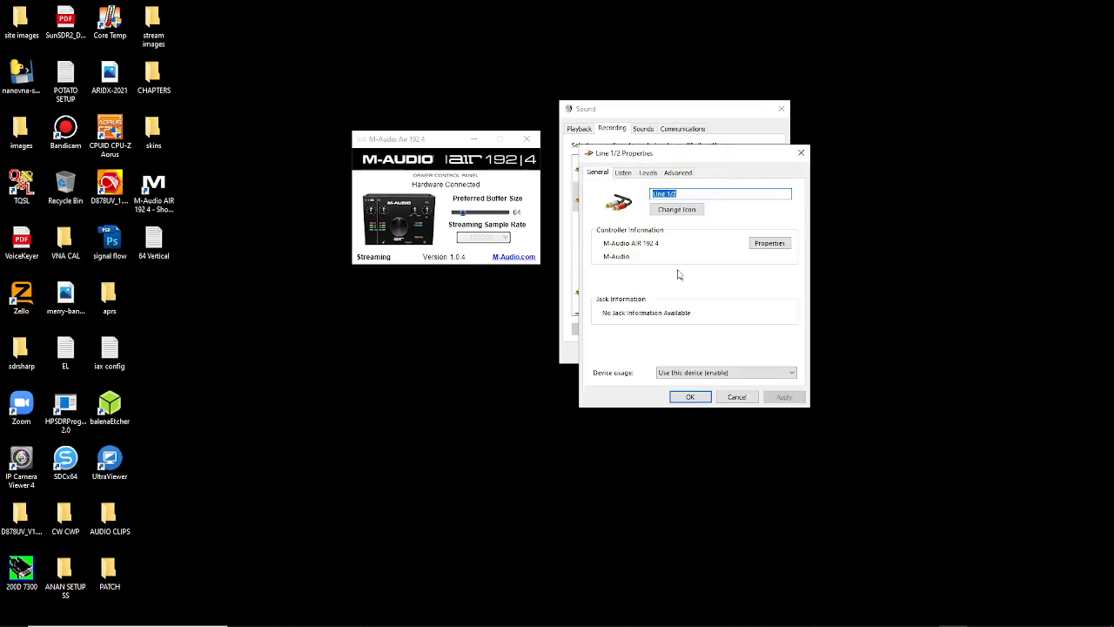
click(678, 173)
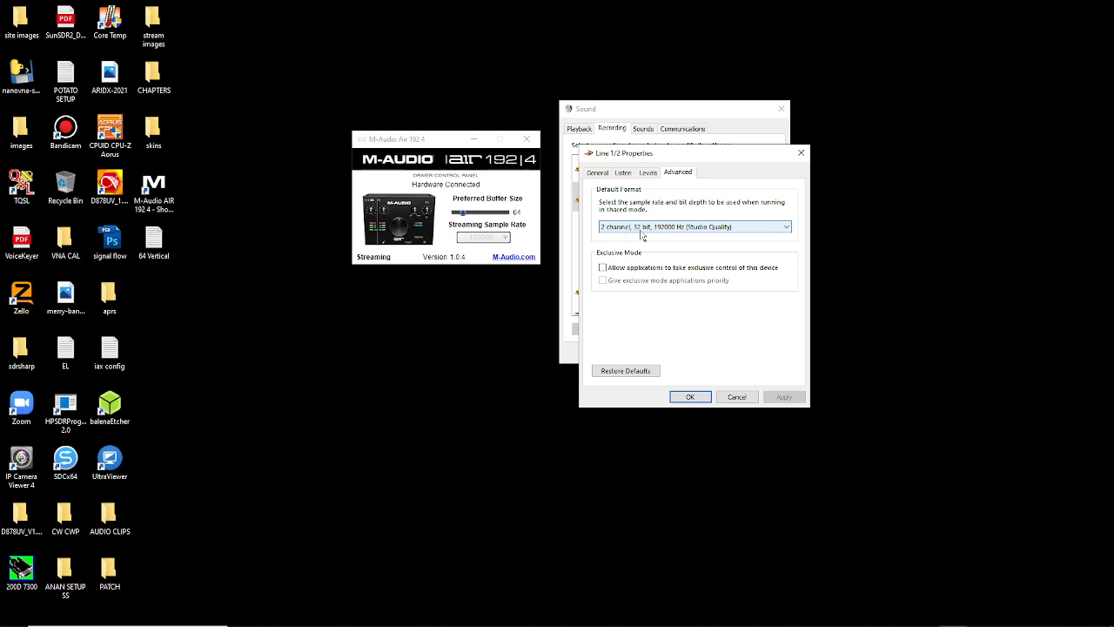
click(697, 397)
Step: Set the M-Audio AIR 192 4 speakers' default format to 32 bit, 192000 Hz (Studio Quality) and apply it
click(580, 128)
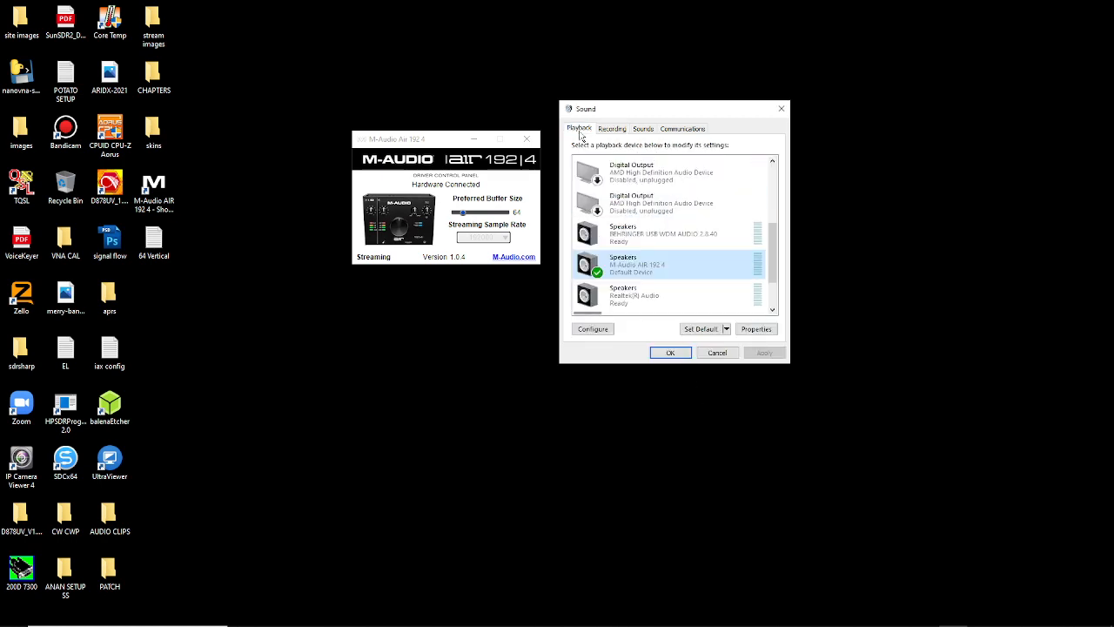
right_click(646, 265)
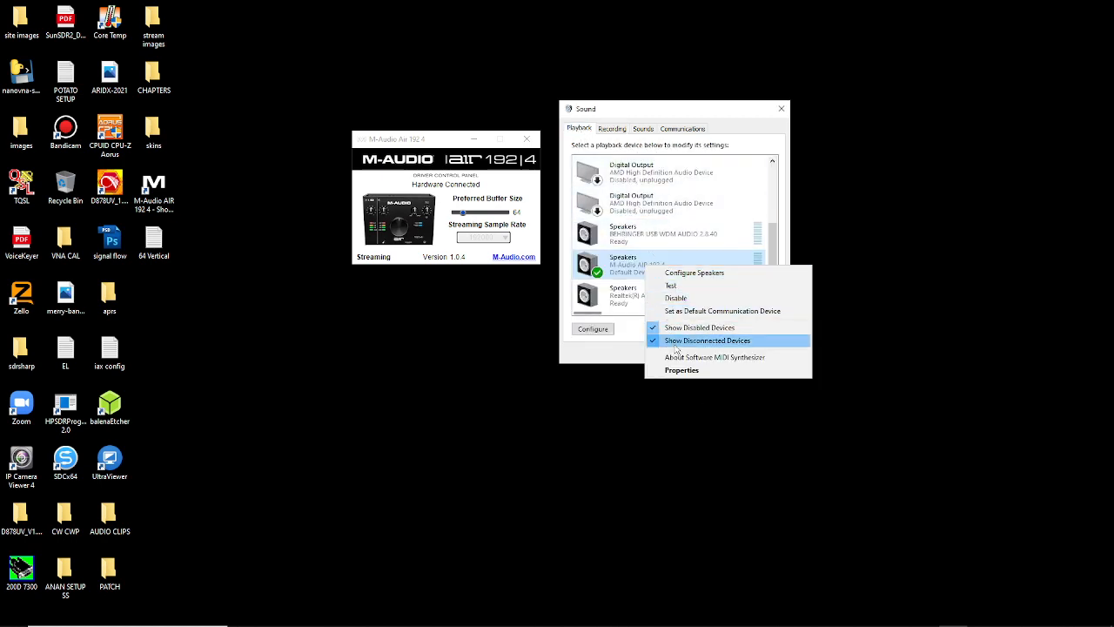
click(684, 370)
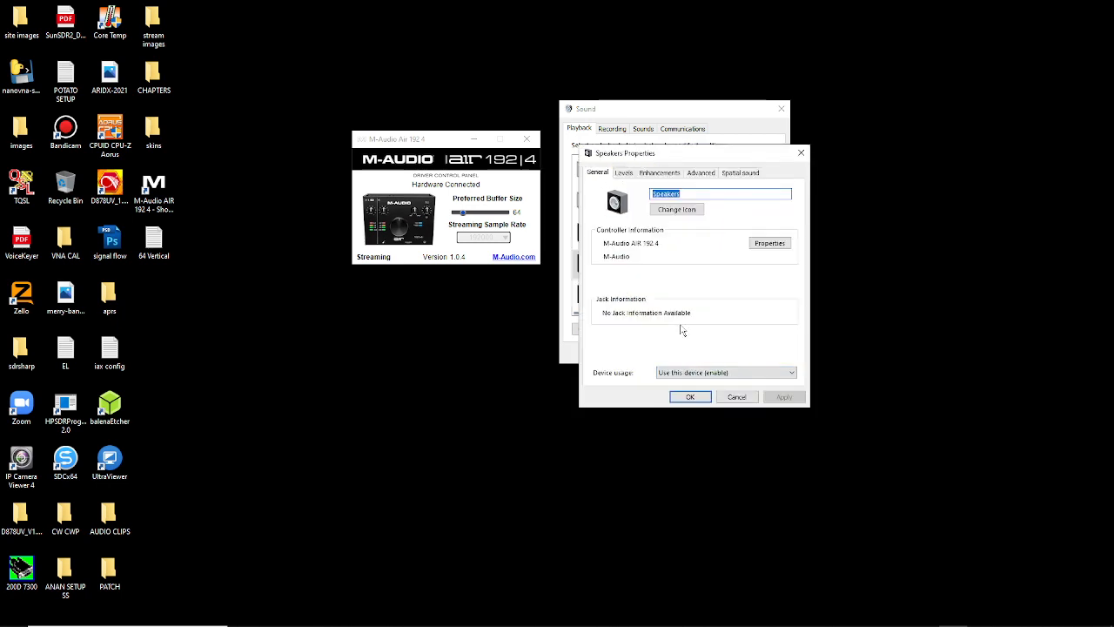
click(700, 172)
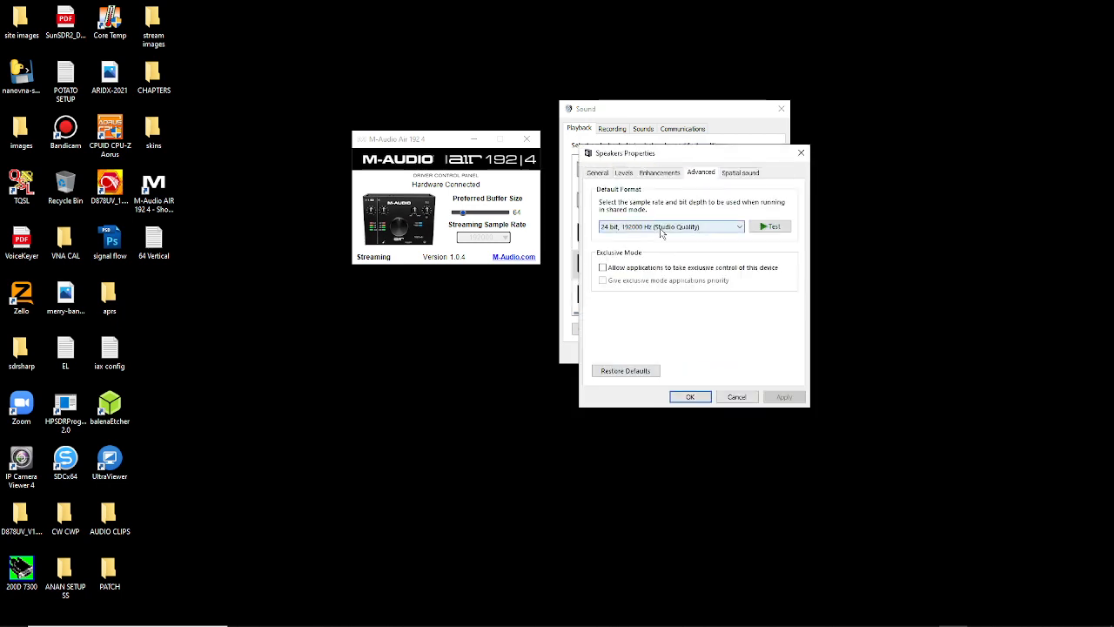
click(661, 228)
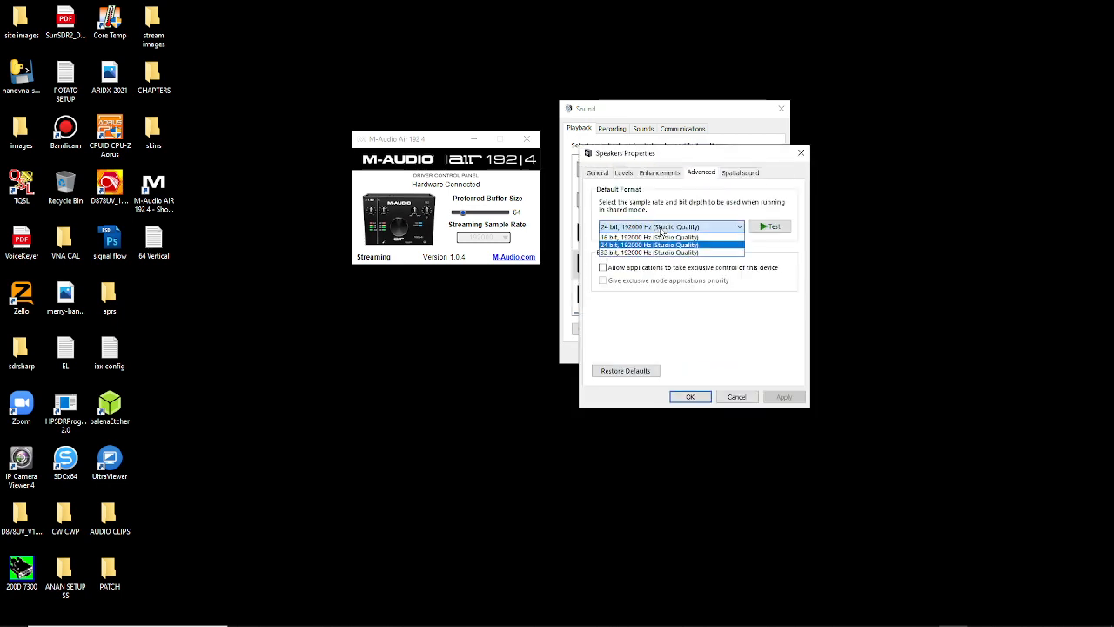
click(651, 252)
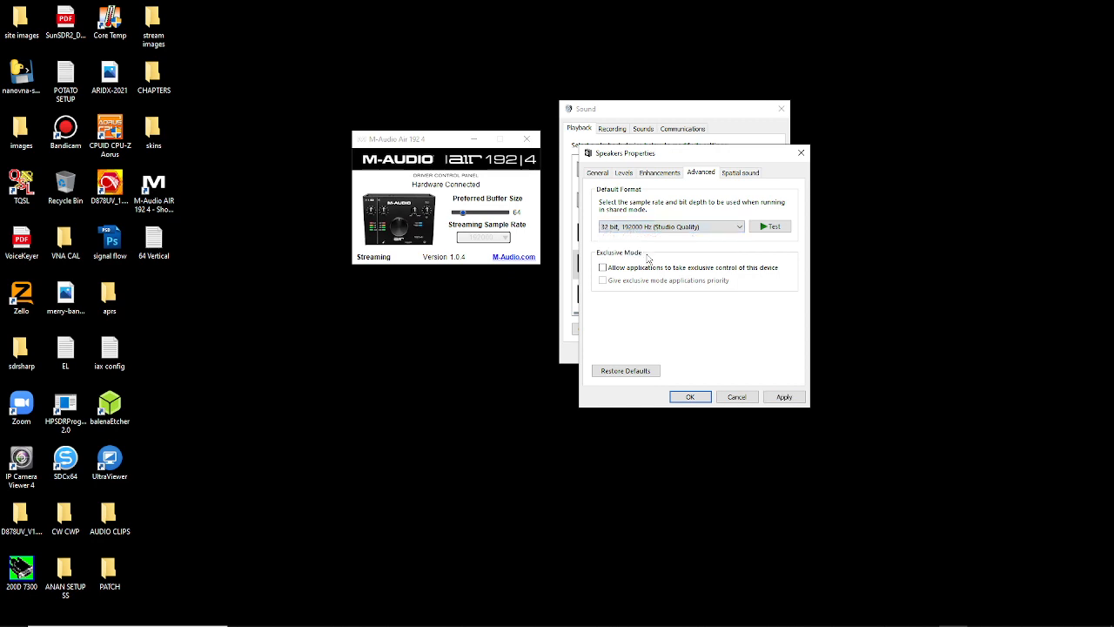
click(784, 397)
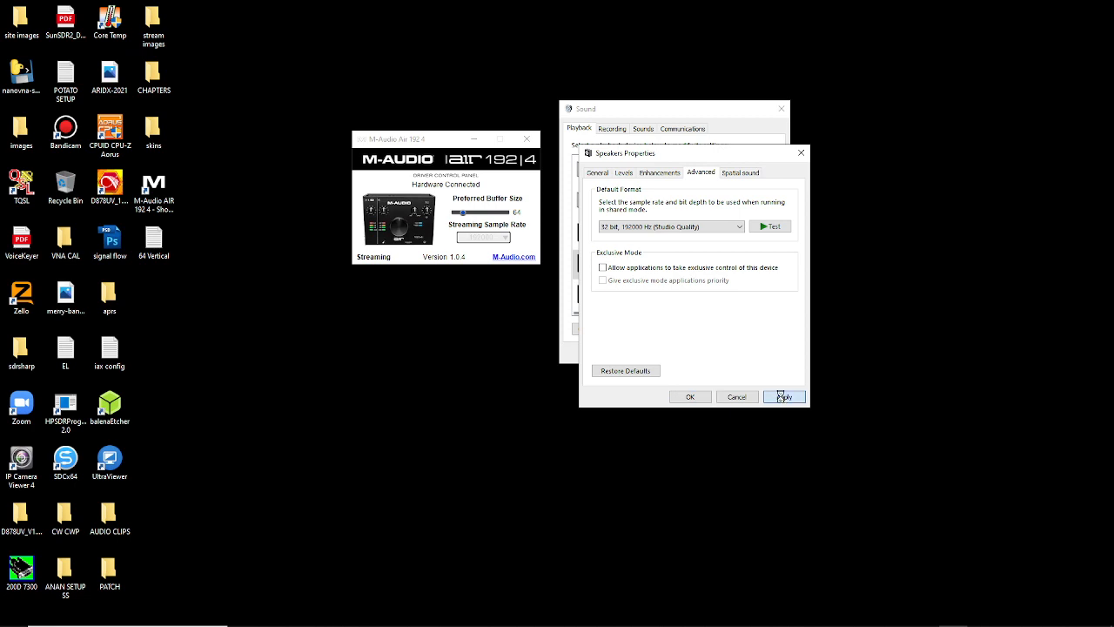
click(689, 397)
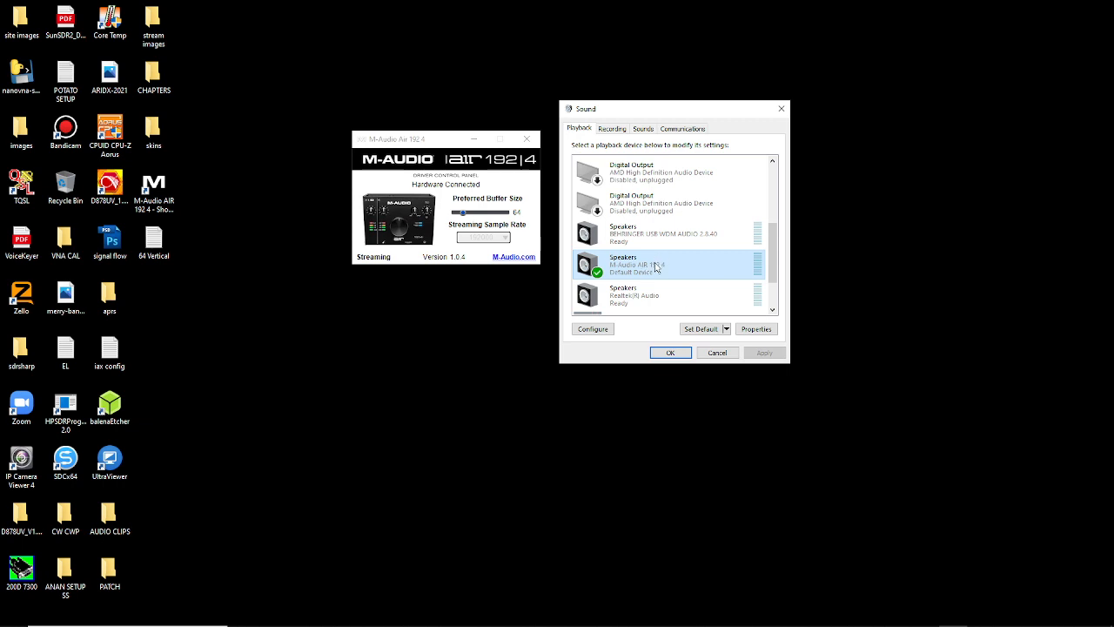
Step: Review the default format options of the M-Audio AIR 192 4 Line 1/2 recording device, leaving without changes
click(620, 131)
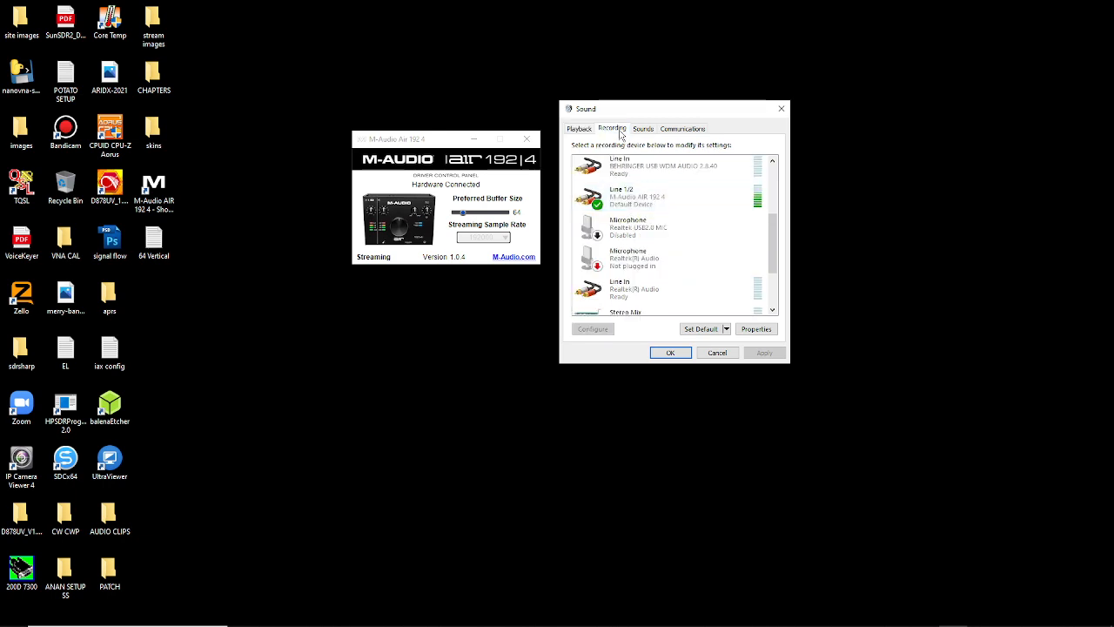
right_click(636, 202)
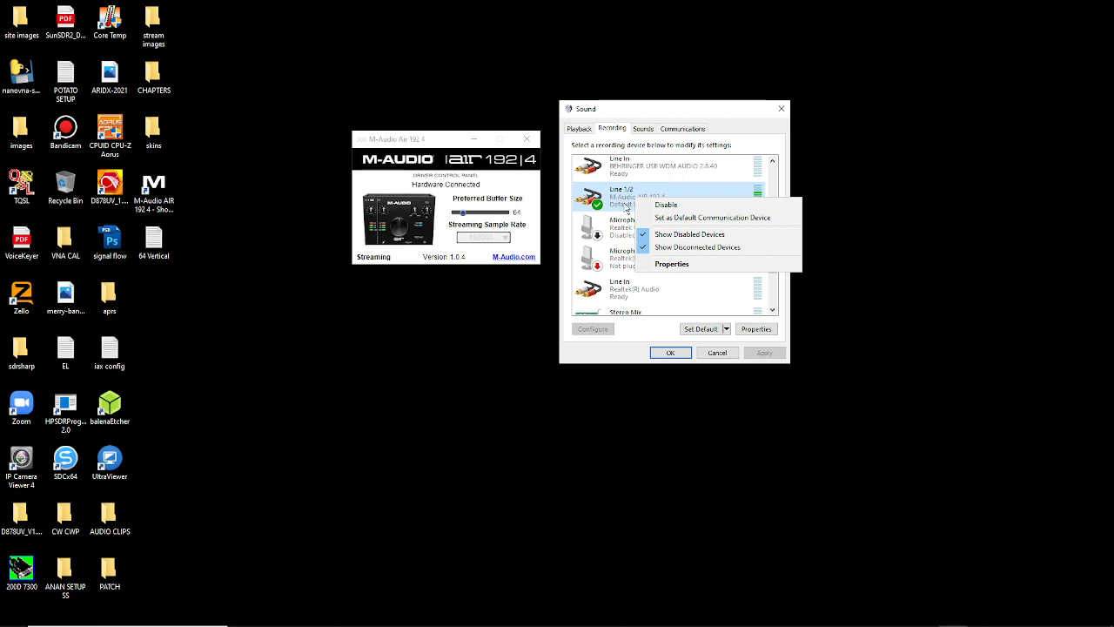
click(676, 267)
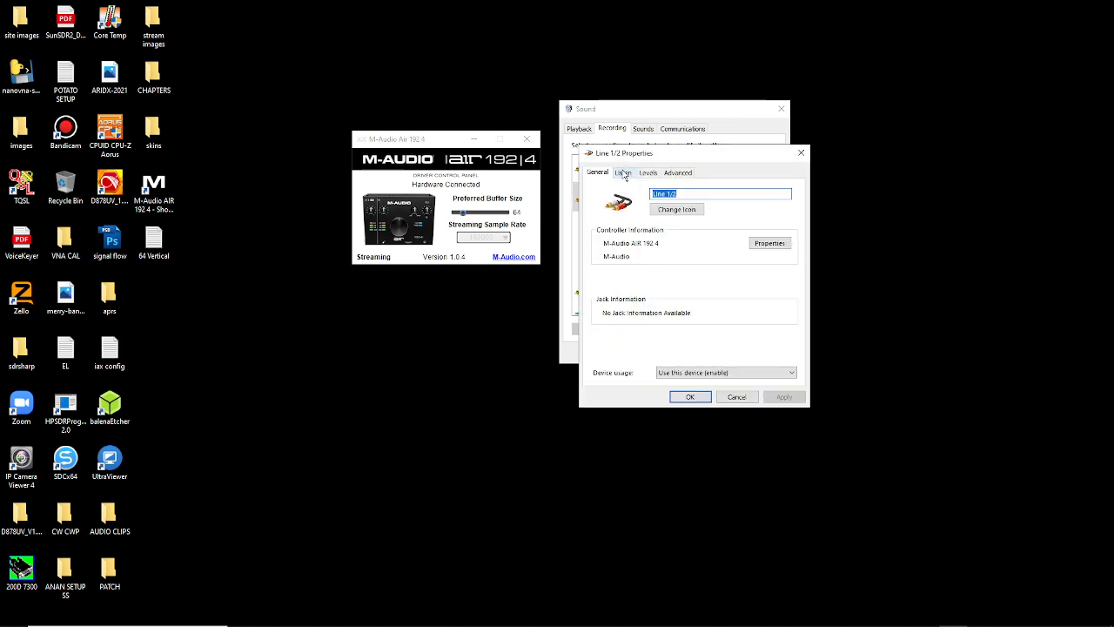
click(678, 174)
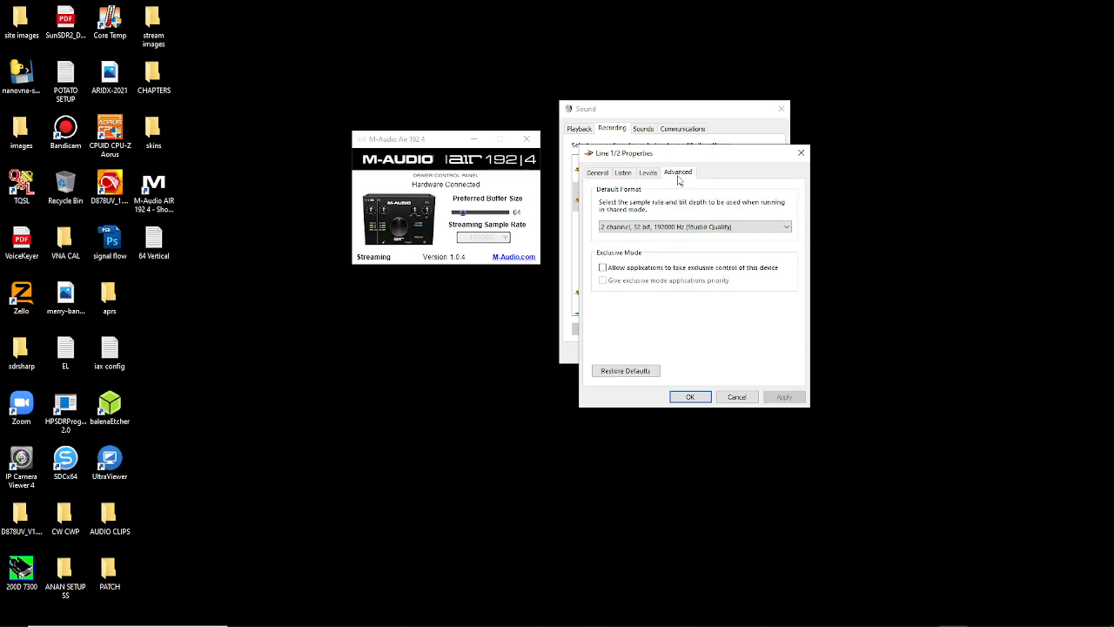
click(668, 226)
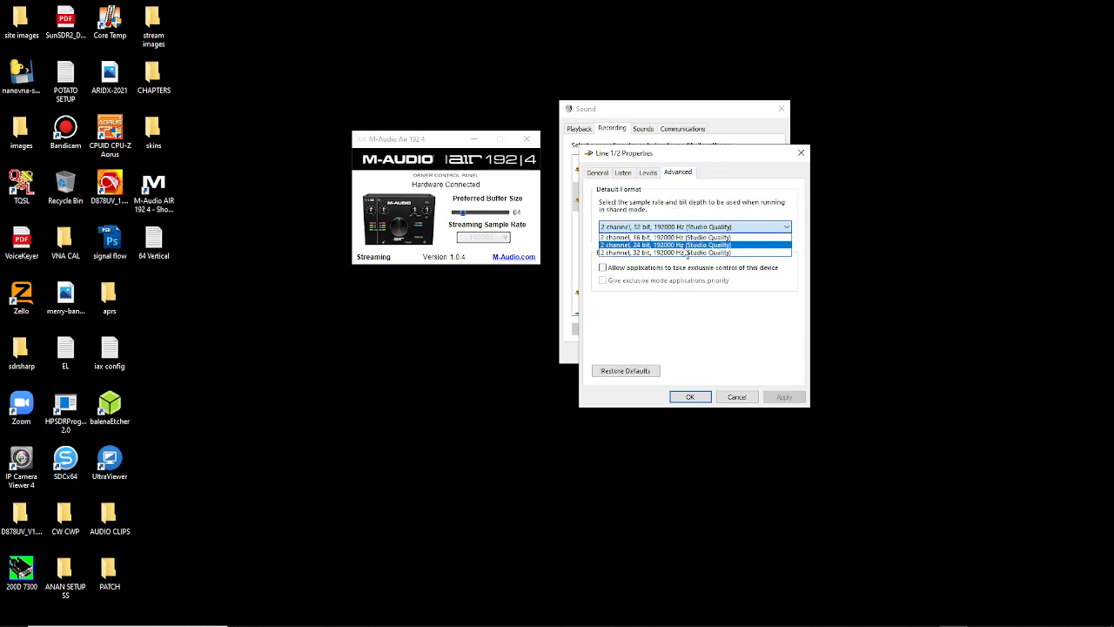
click(723, 327)
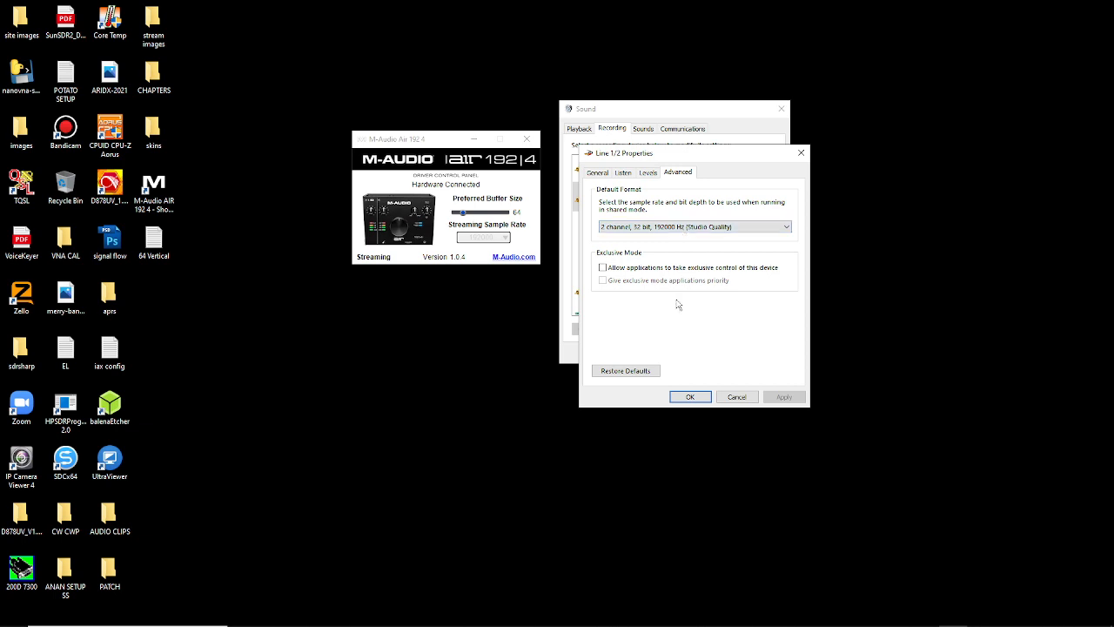
click(744, 403)
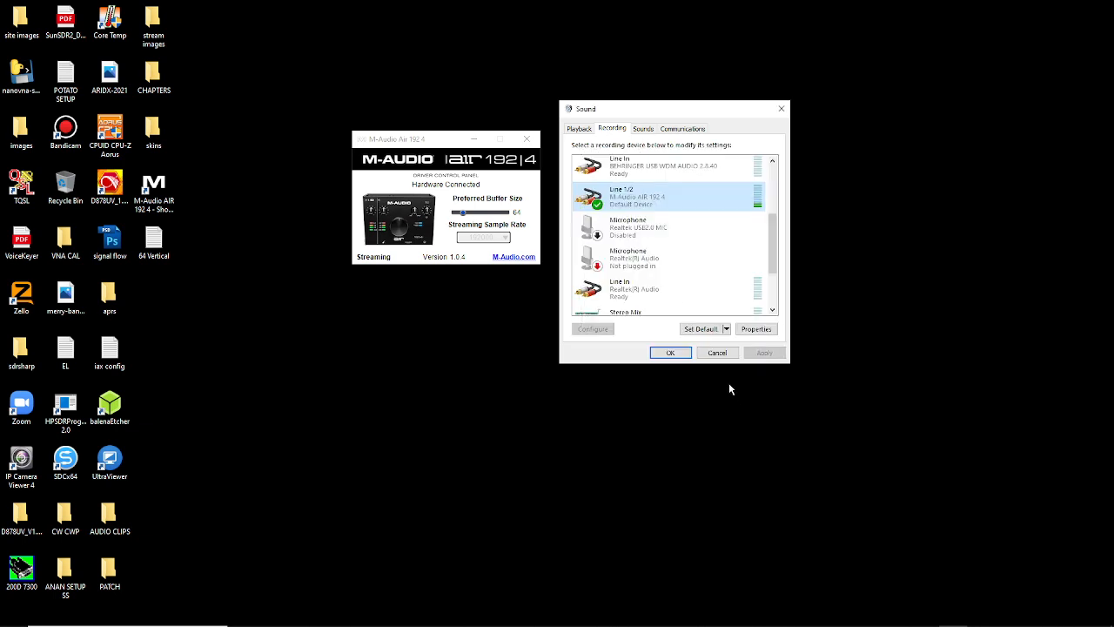
Step: Check the exclusive mode settings of the M-Audio AIR 192 4 Line 1/2 recording device and leave without changes
right_click(662, 206)
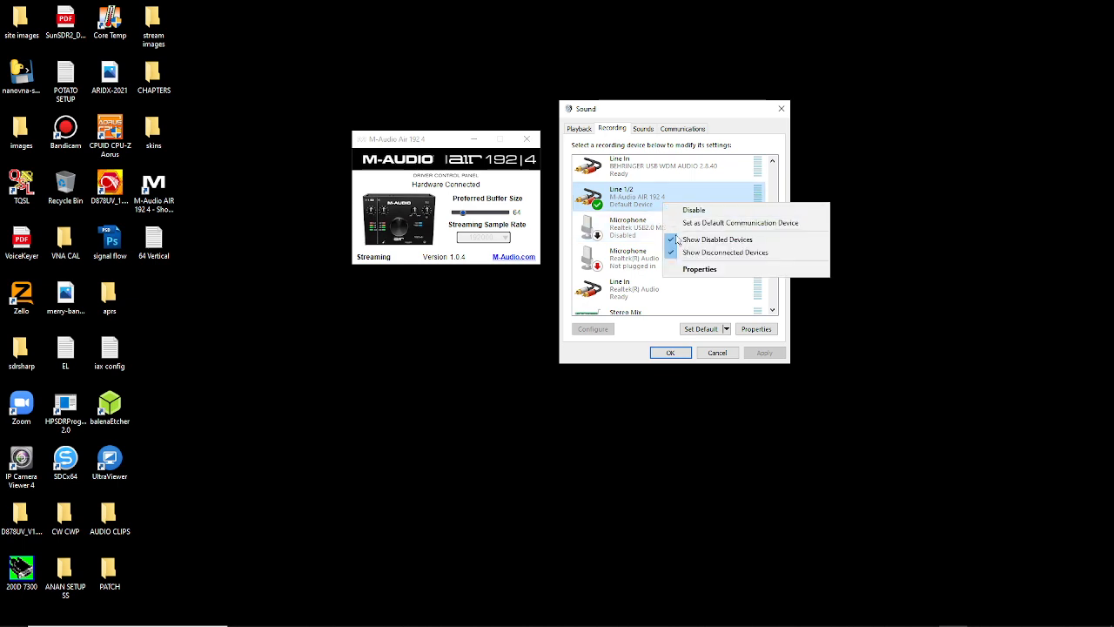
click(706, 271)
click(677, 173)
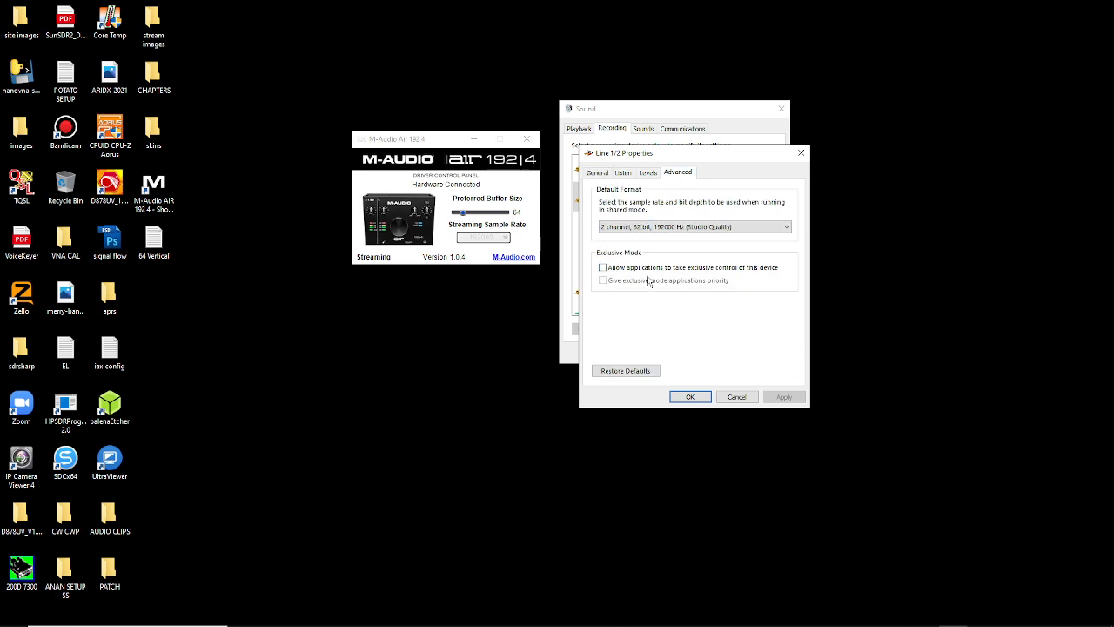
click(740, 394)
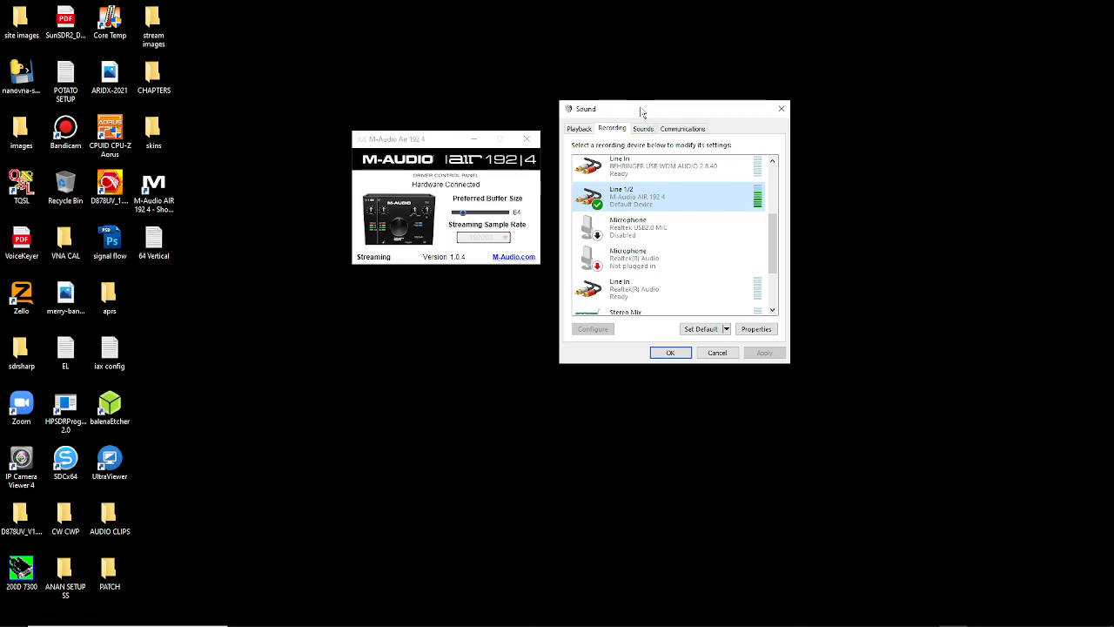
Step: Switch to Thetis and open the VAC 1 audio settings in its Setup
mouse_move(668, 621)
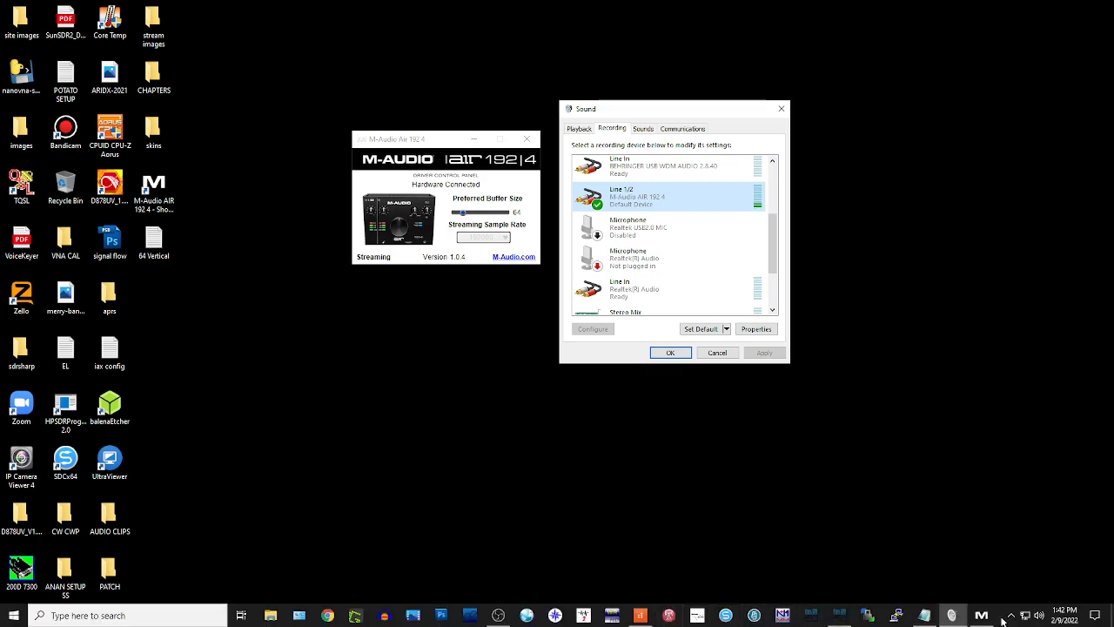
mouse_move(839, 615)
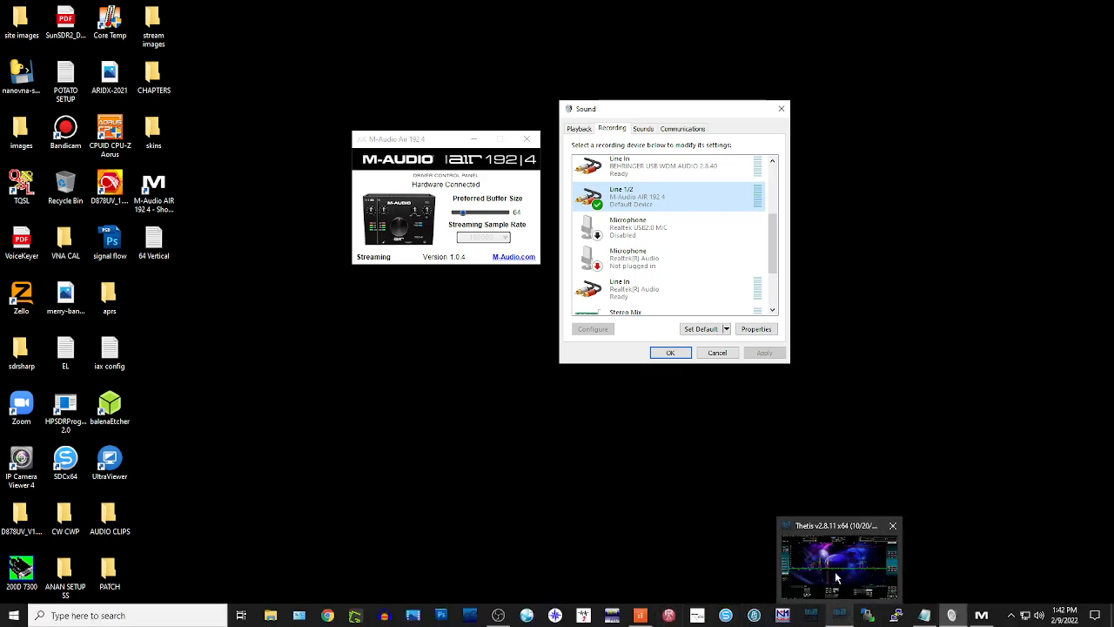
click(836, 577)
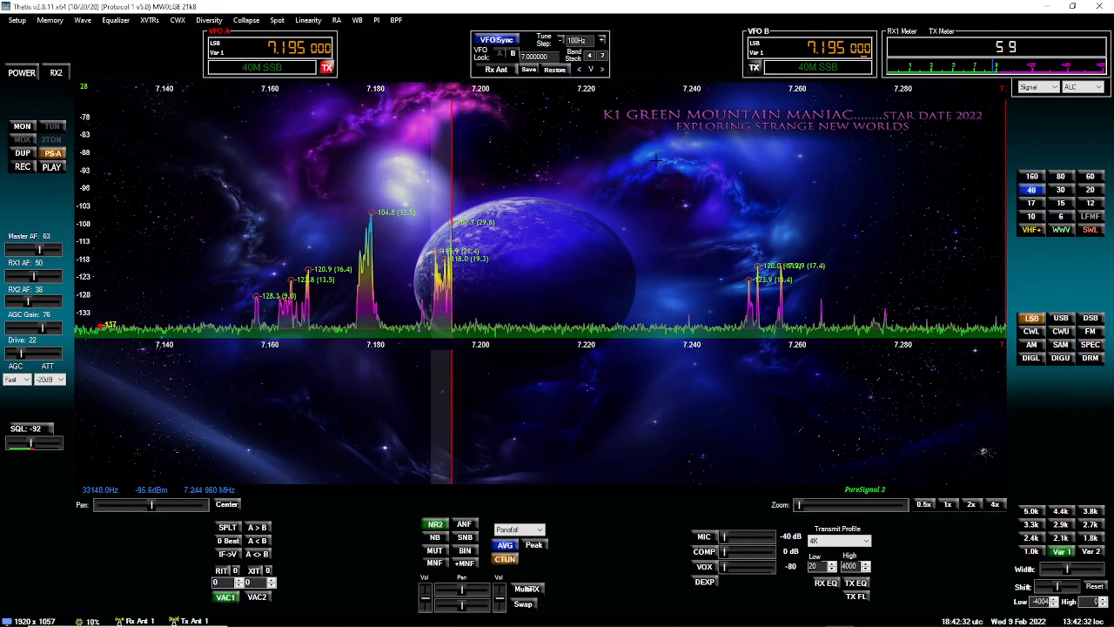
click(22, 21)
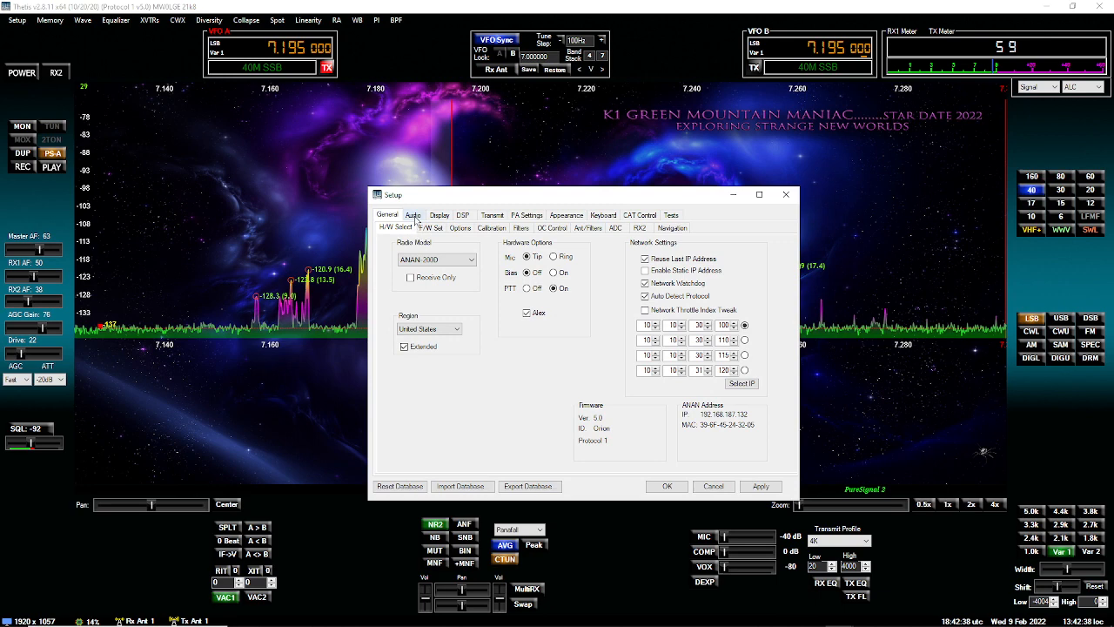
click(414, 216)
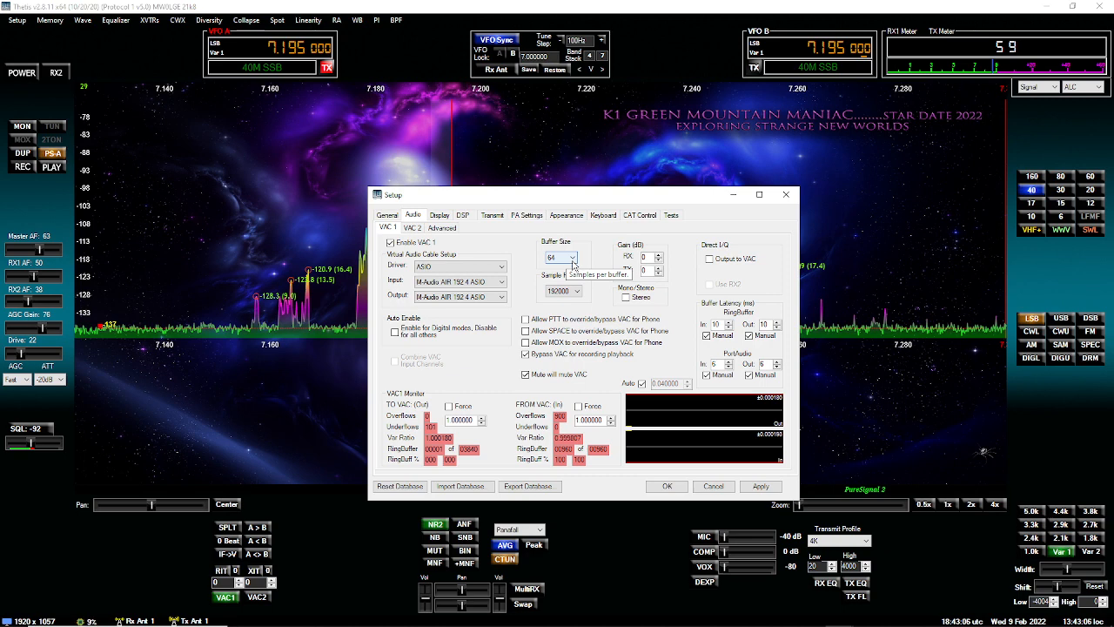
Step: Turn off manual RingBuffer and PortAudio latency for both input and output of VAC 1, and apply the change
click(706, 336)
click(749, 335)
click(749, 376)
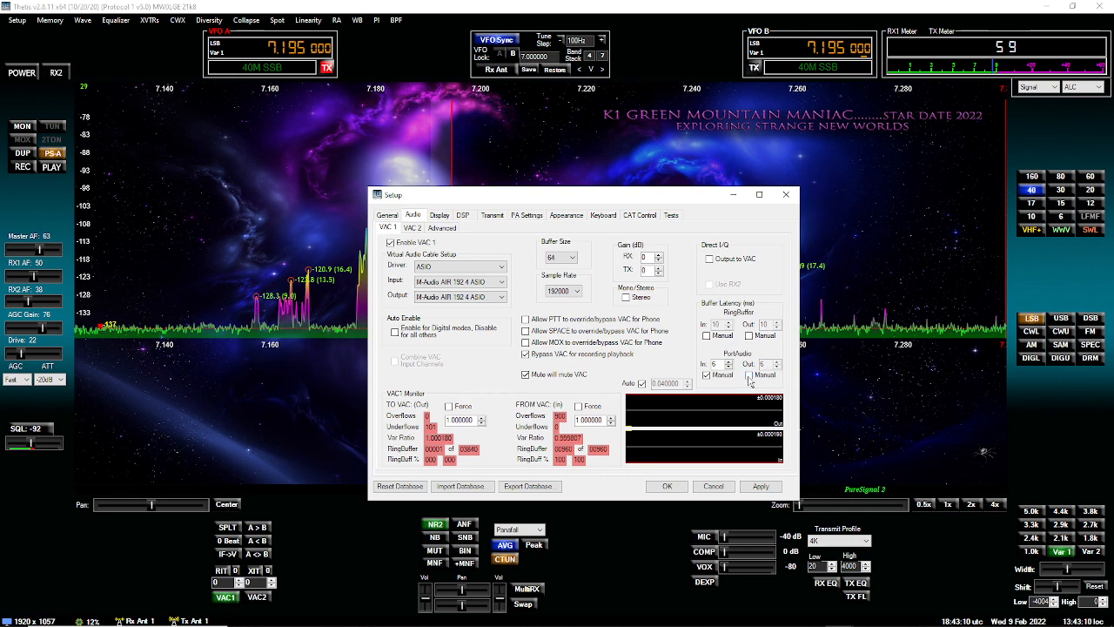
click(706, 375)
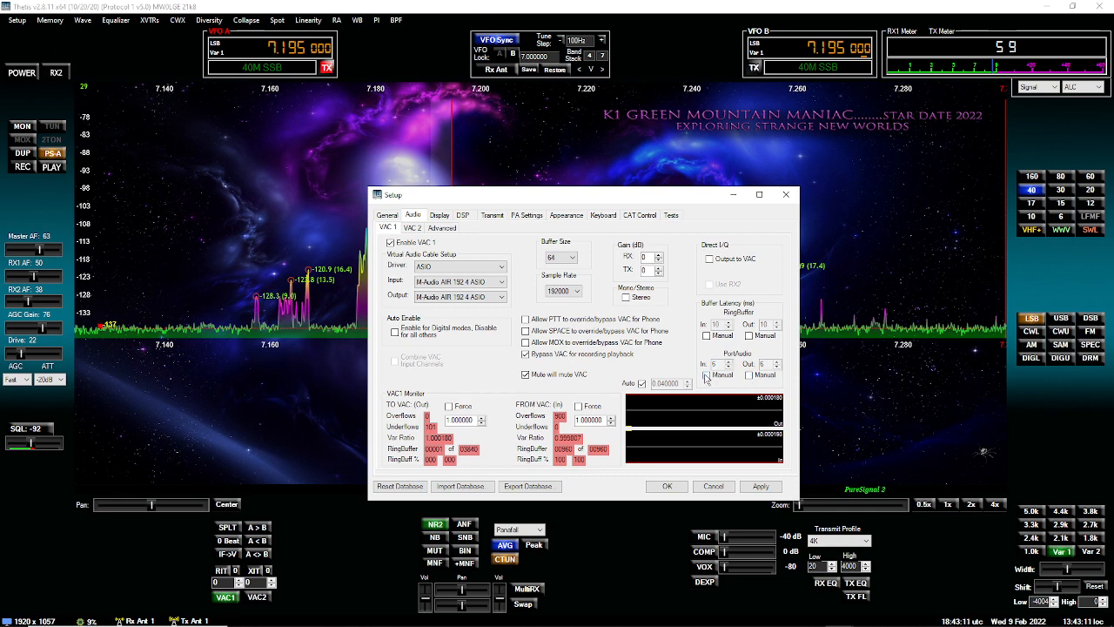
click(761, 490)
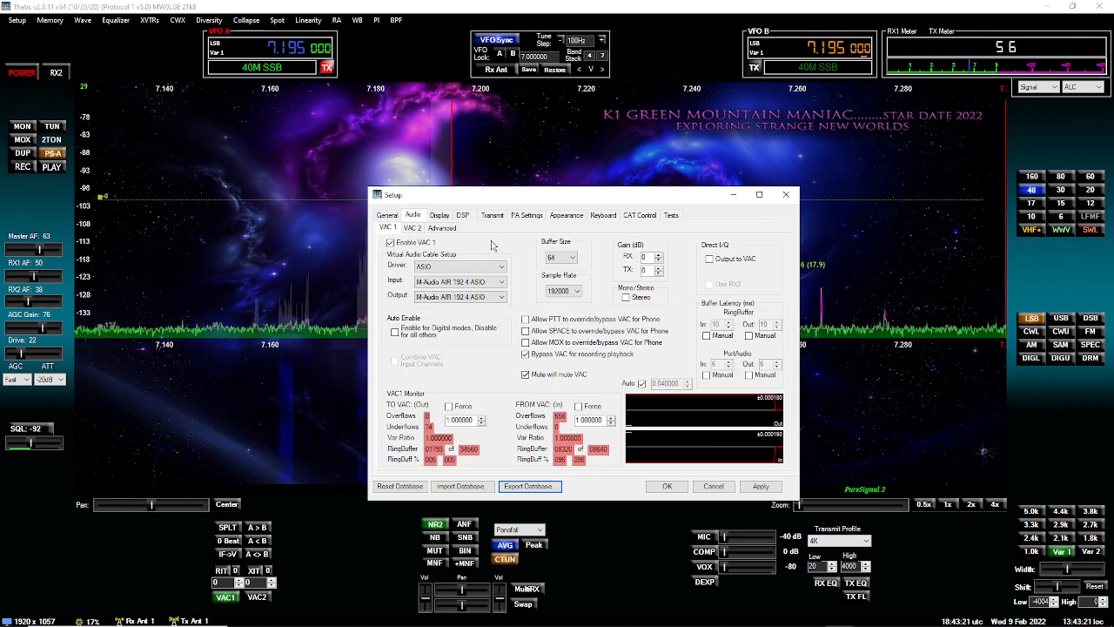
Step: Move the Setup window clear of the spectrum and tune VFO A to the signal at 7.215 MHz
drag(570, 196, 731, 336)
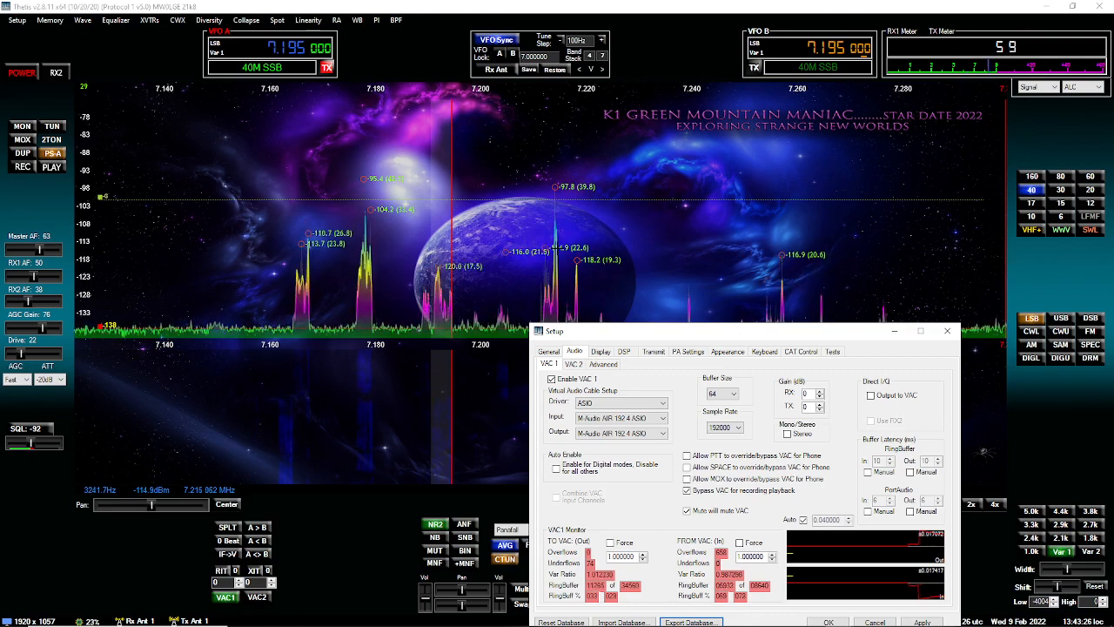
click(557, 248)
scroll(556, 249, down, 1)
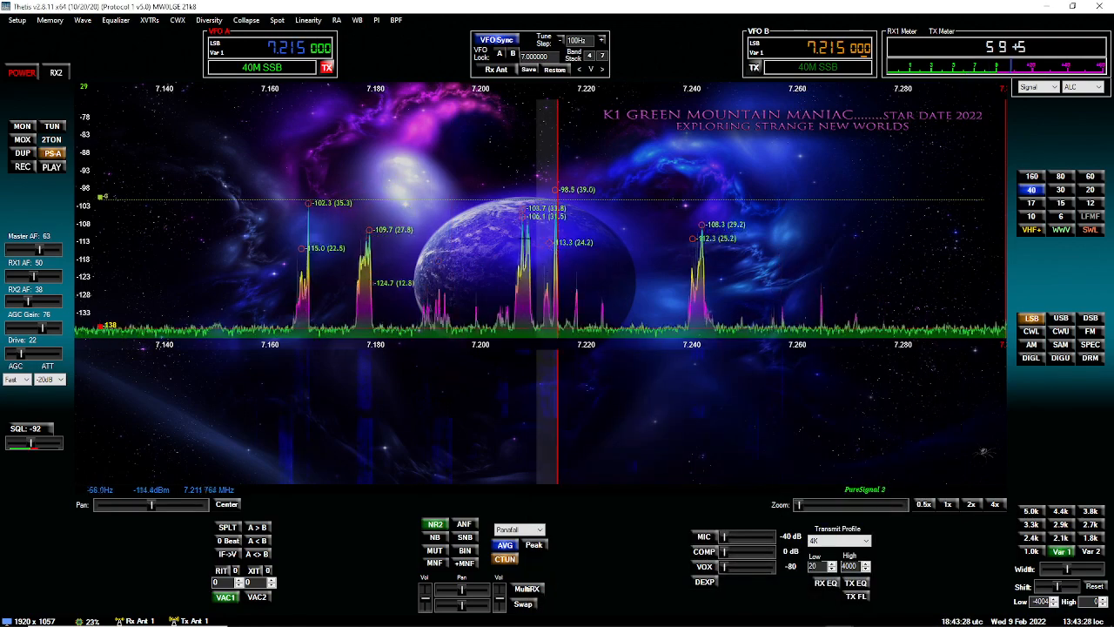
Step: Bring the VAC 1 audio settings back into full view and examine the available buffer sizes without changing the selection
click(17, 20)
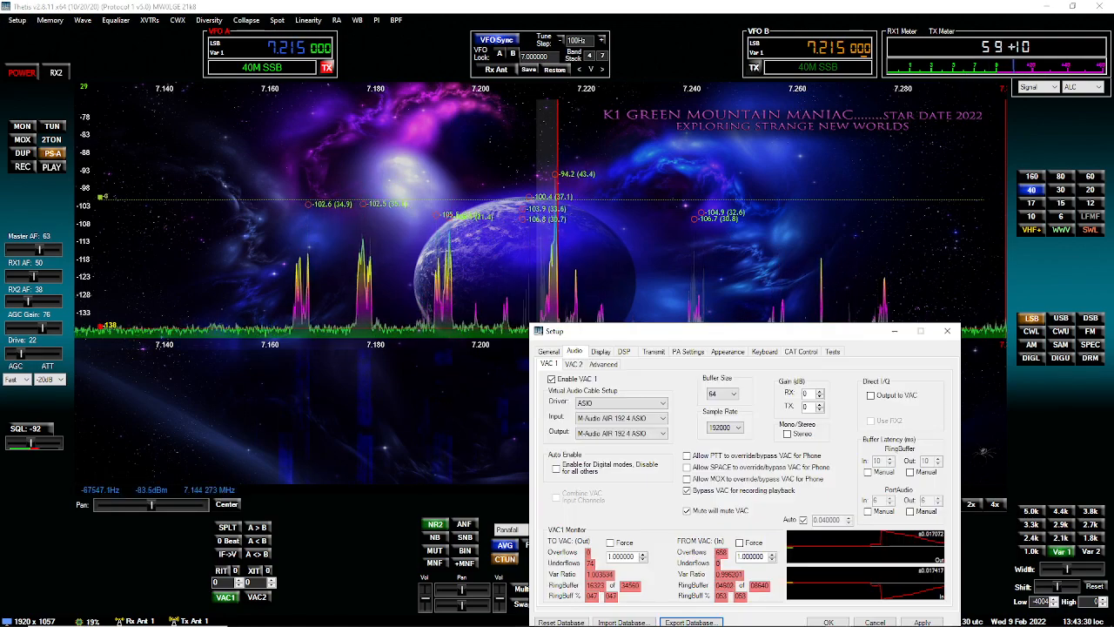
drag(764, 337, 873, 126)
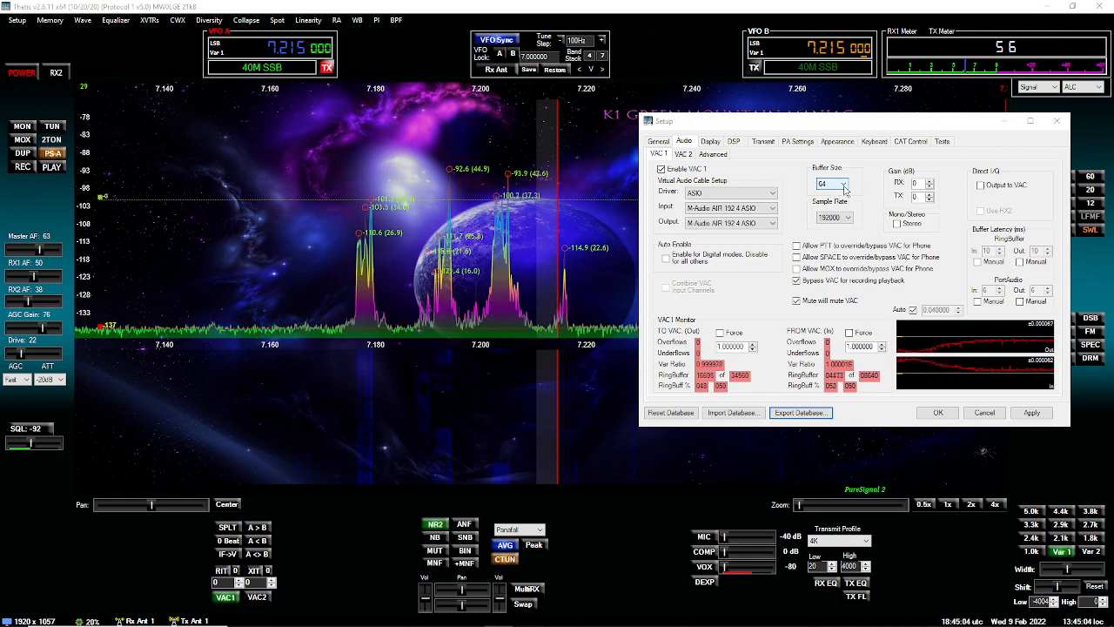
click(844, 190)
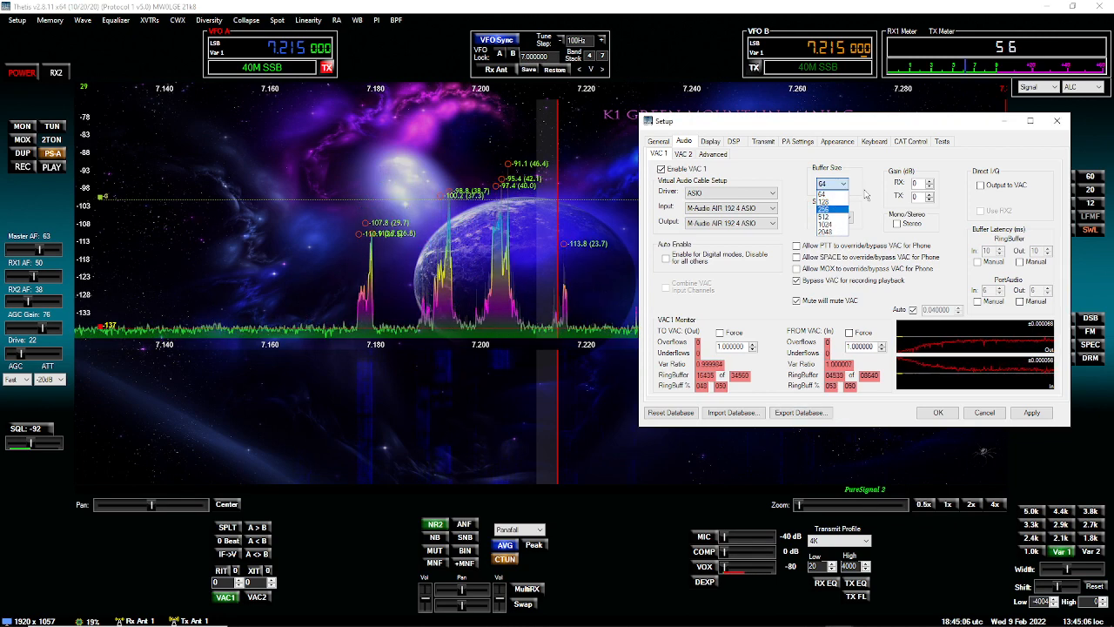
click(870, 174)
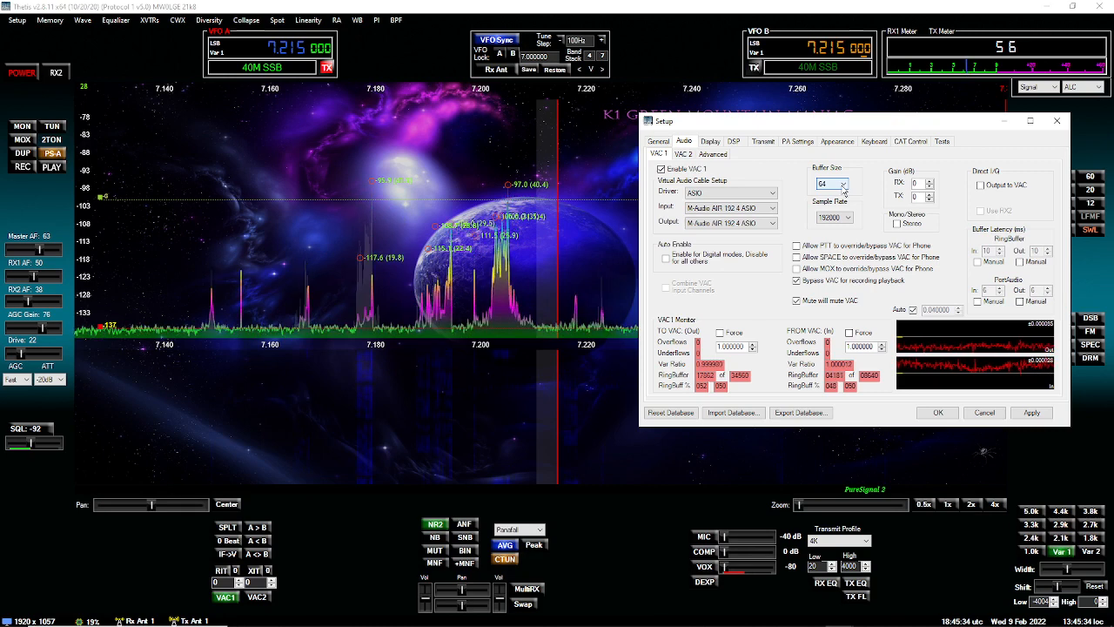
Step: Enable manual RingBuffer and PortAudio latency for VAC 1 input and output, using 10 ms and 6 ms
click(978, 262)
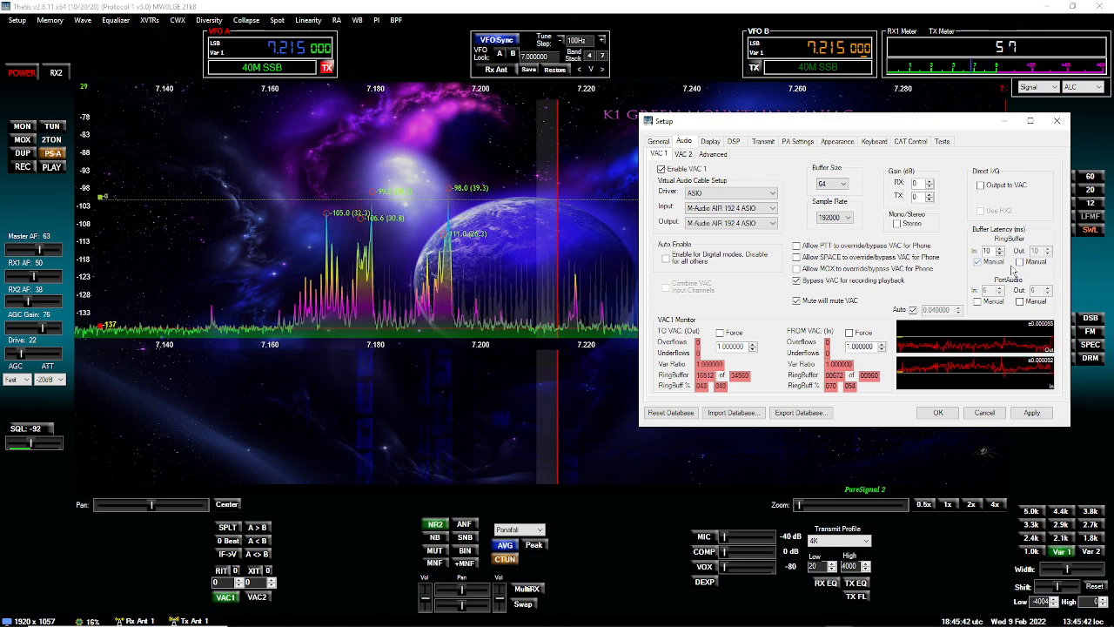
click(1019, 262)
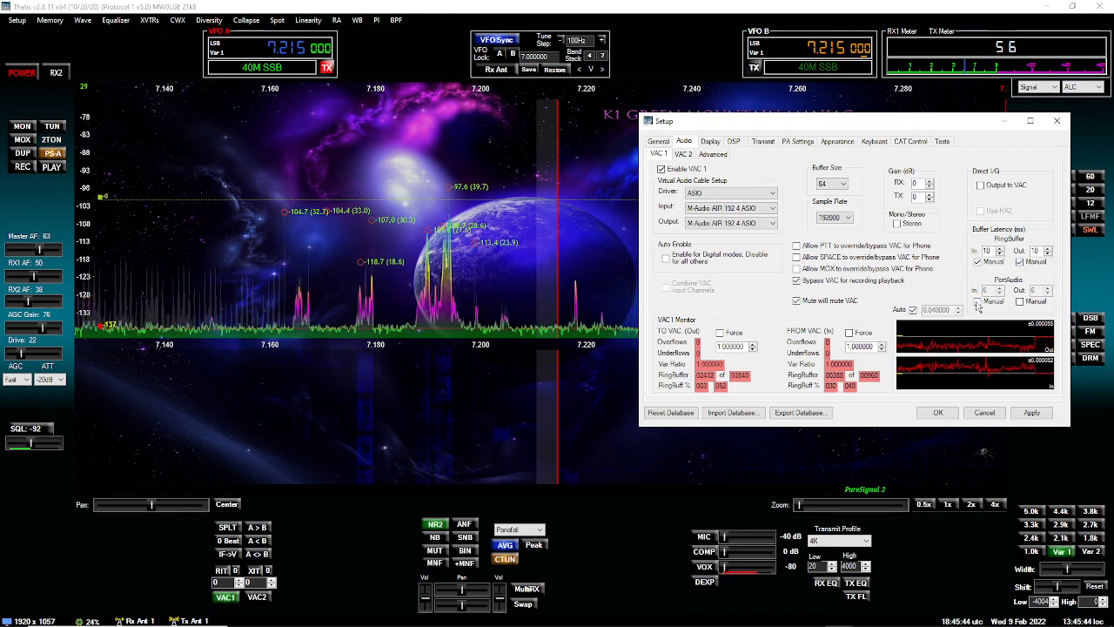
click(978, 301)
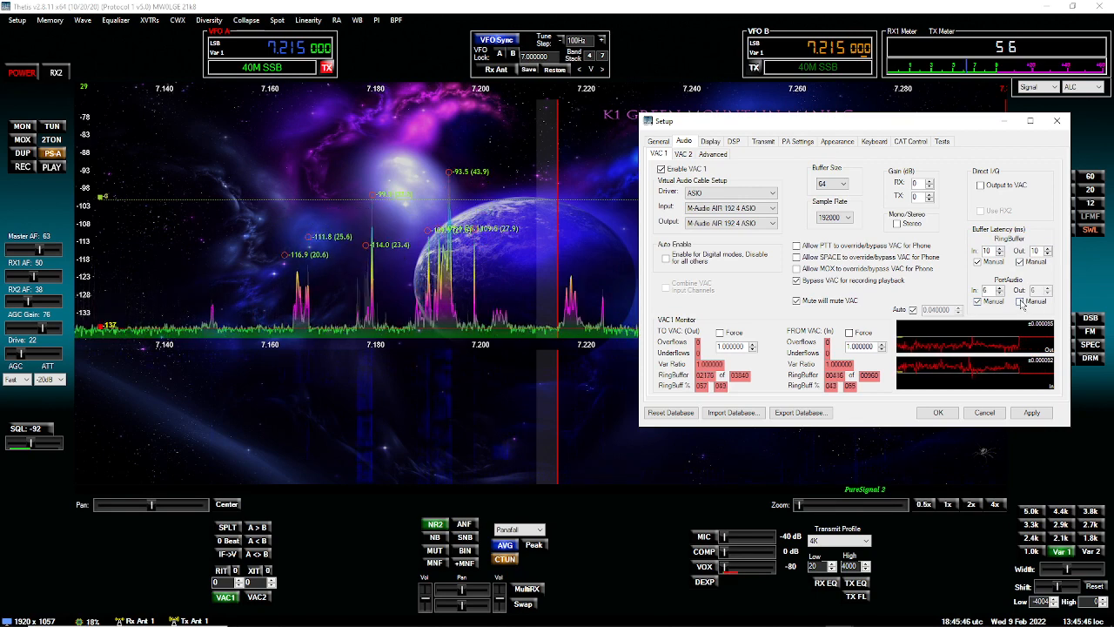
click(1020, 301)
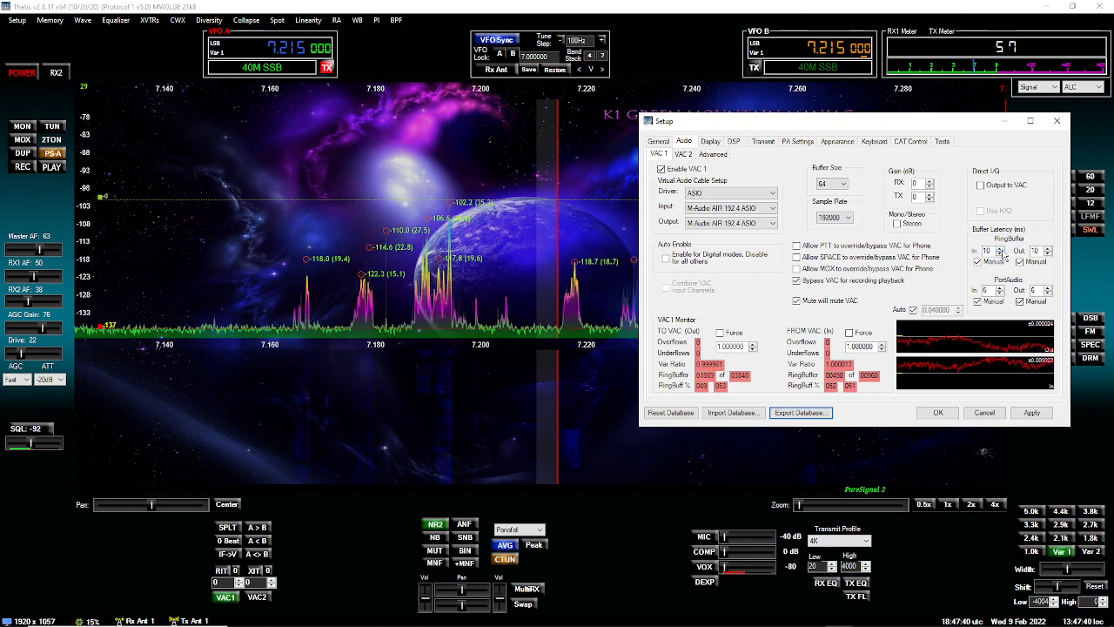
Step: Try adjusting the VAC 1 RingBuffer input latency, and clear the monitor's From VAC overflow and To VAC underflow counters
click(1002, 252)
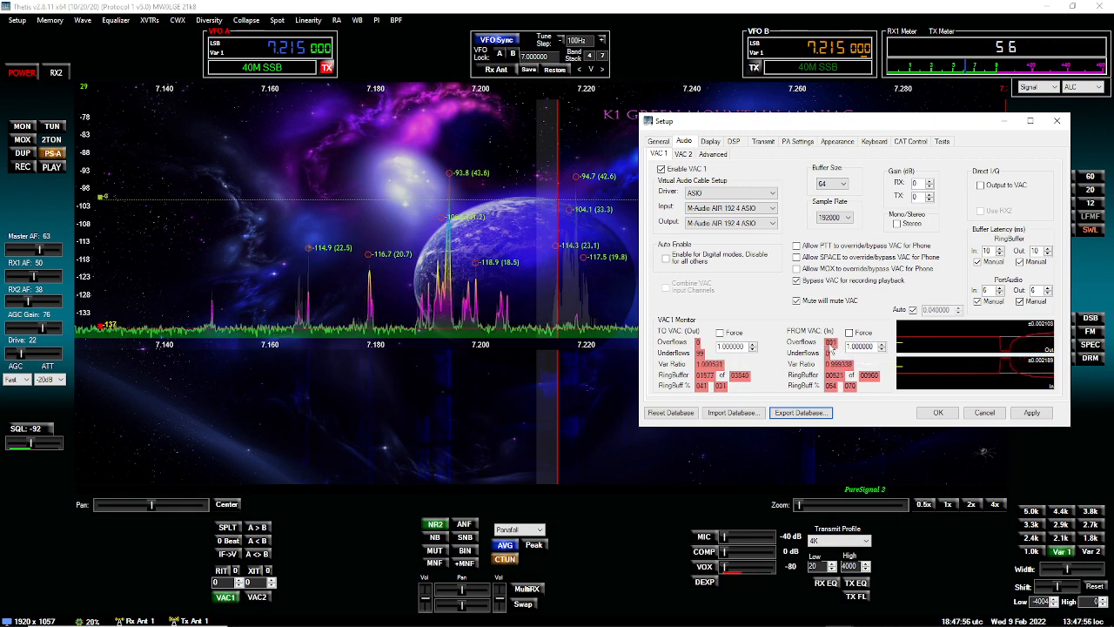
click(828, 345)
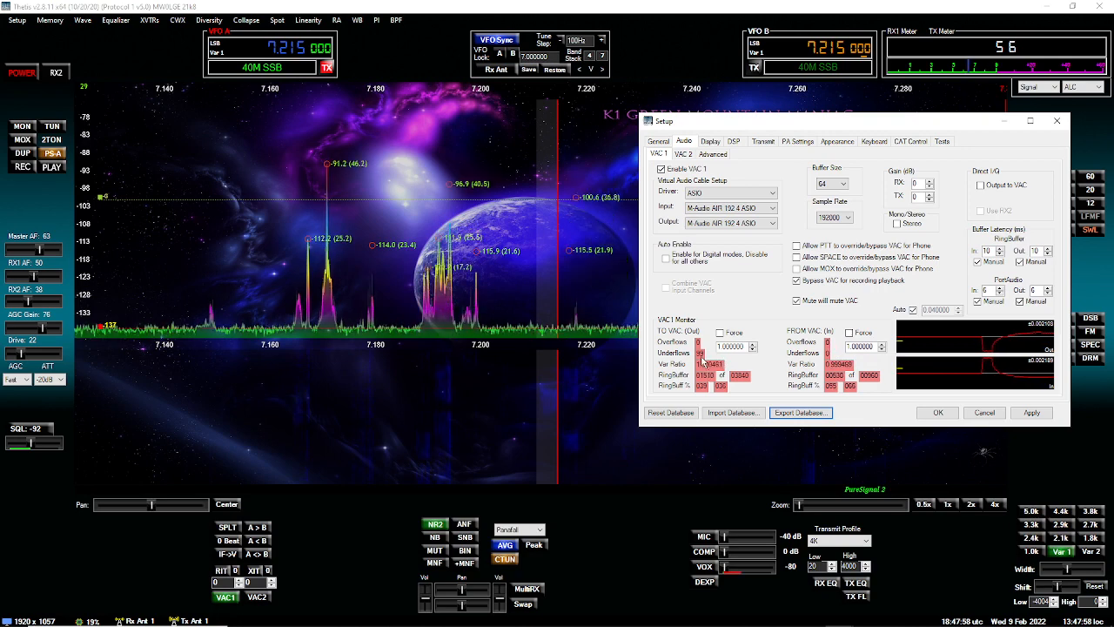
click(699, 353)
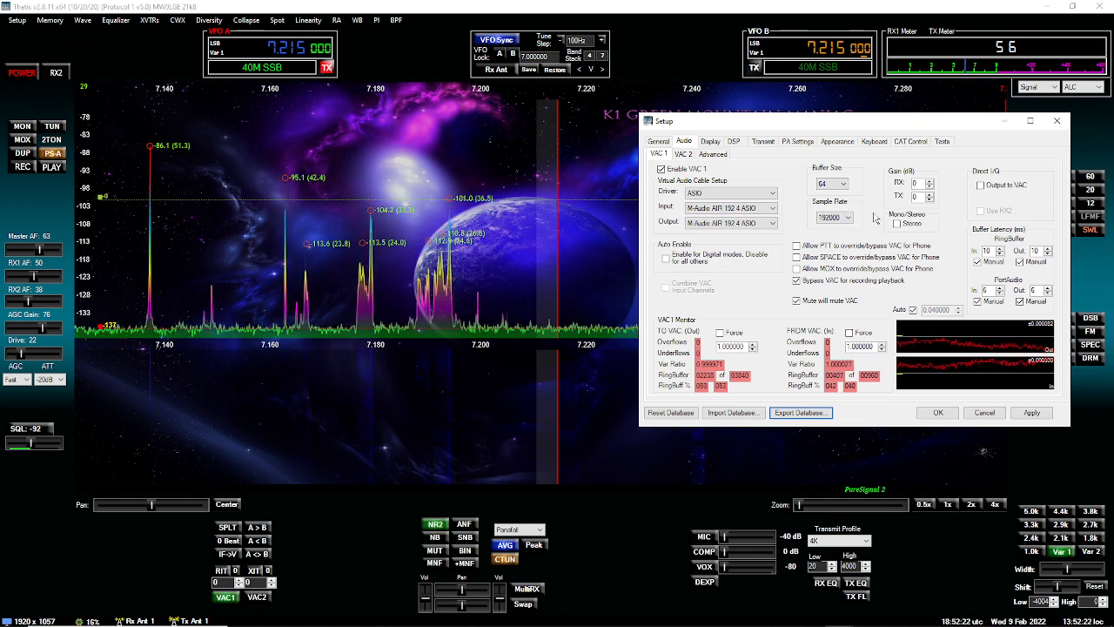
Step: Look through the VAC 1 buffer size choices up to 2048, keeping 64 selected
click(842, 186)
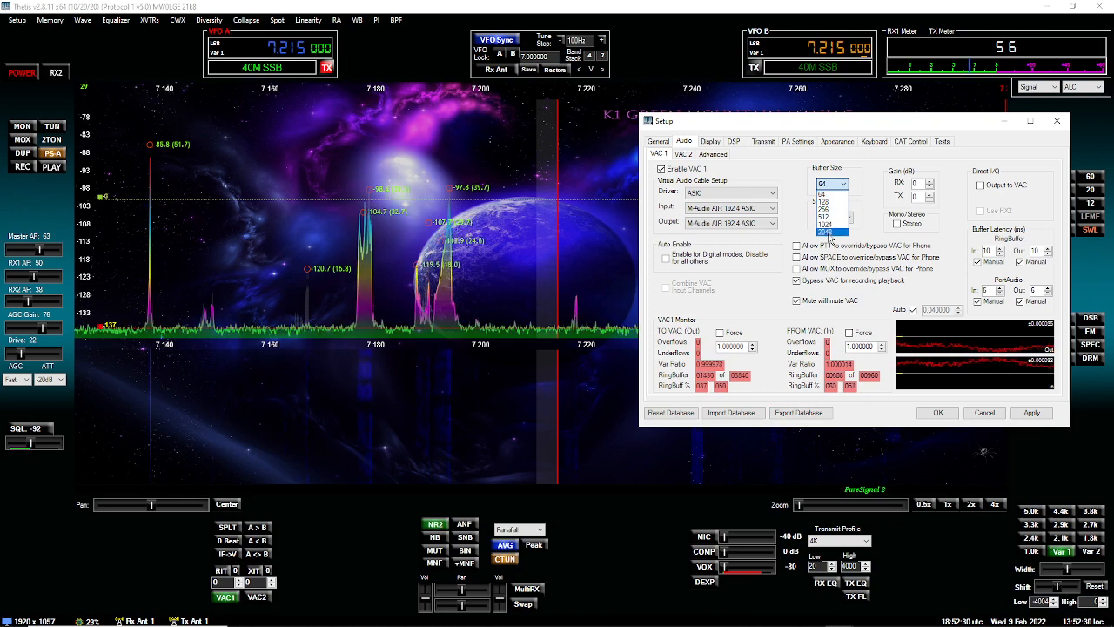
click(874, 183)
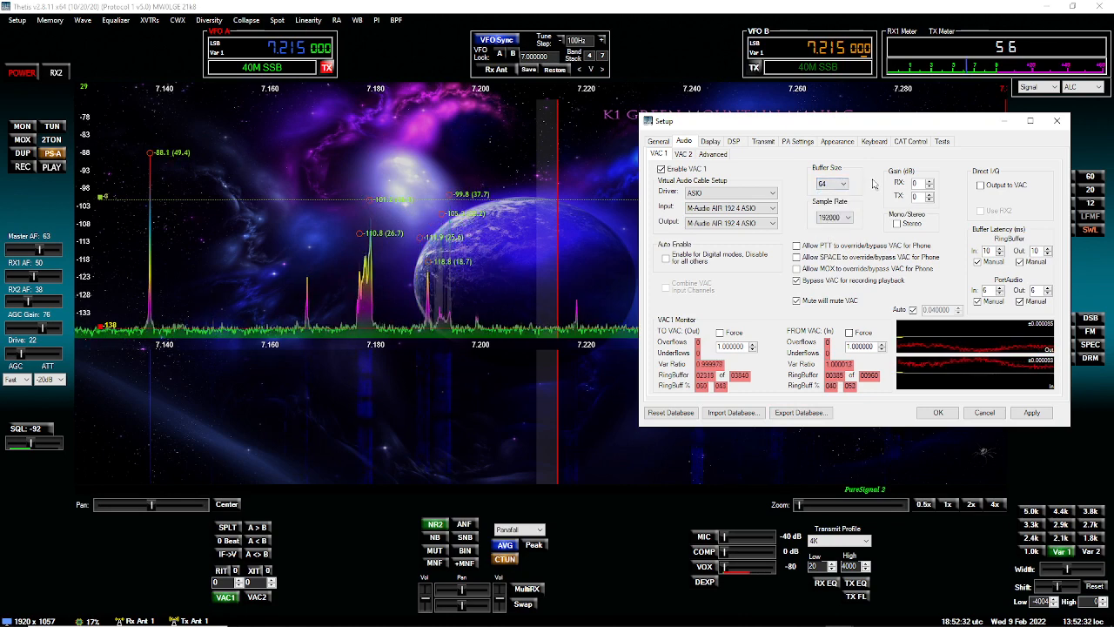